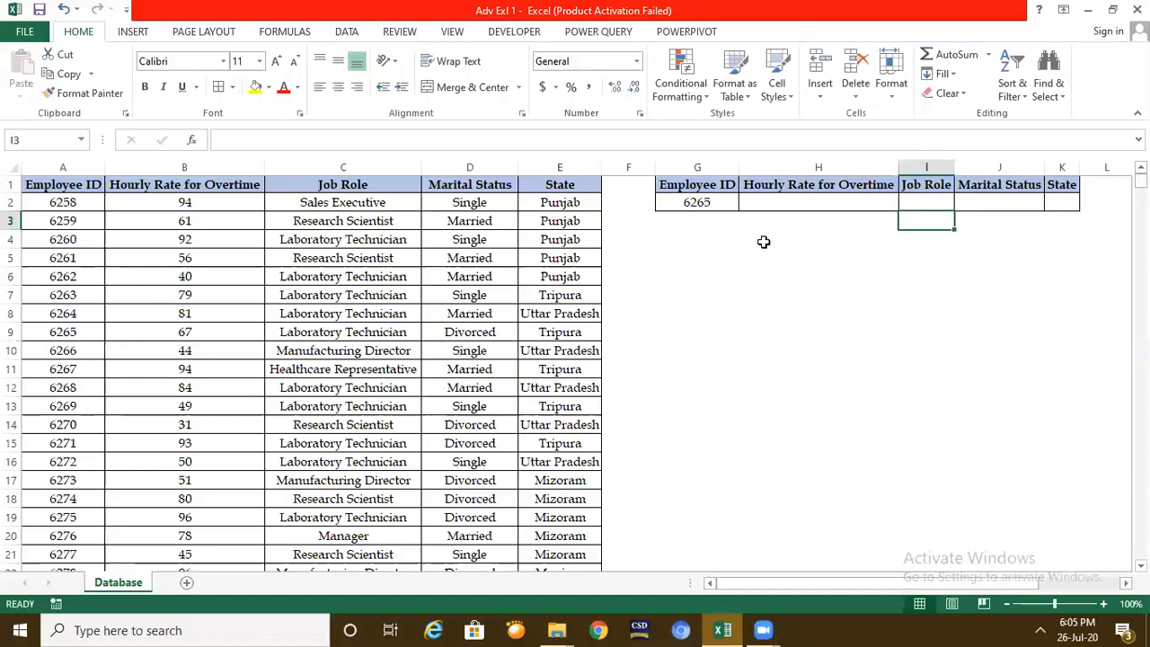
Step: Start a VLOOKUP formula across H2:K2 with the employee ID in G2 as the lookup value
left_click(760, 198)
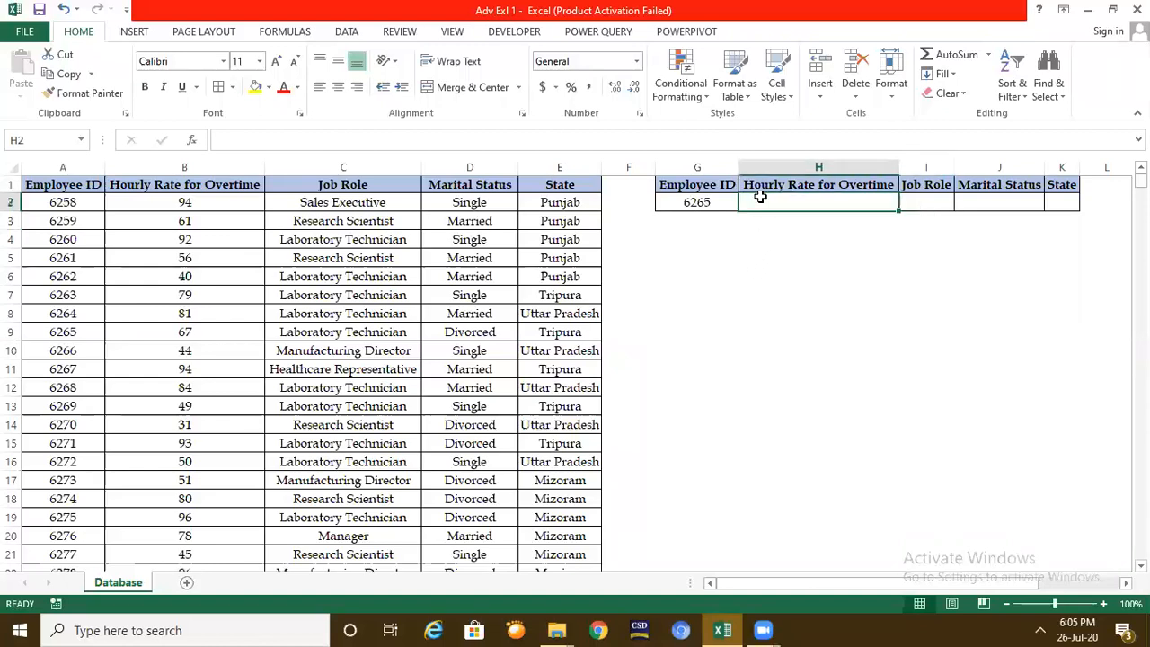
key("shift+Right")
key("shift+Right")
key("shift+Right")
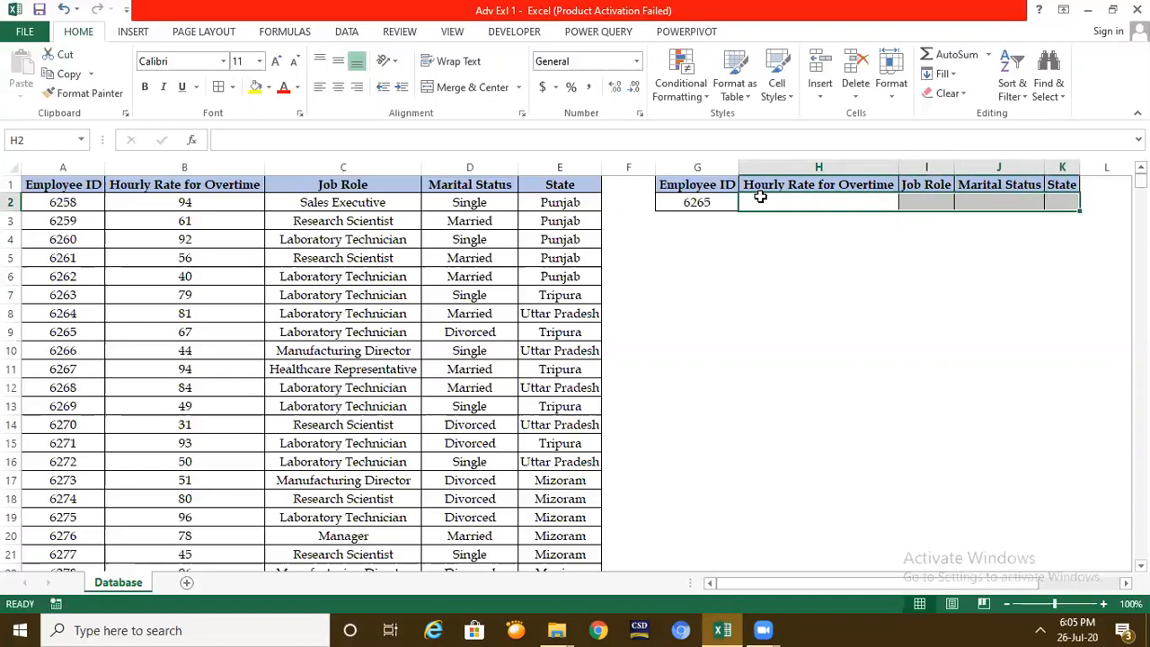
type("=")
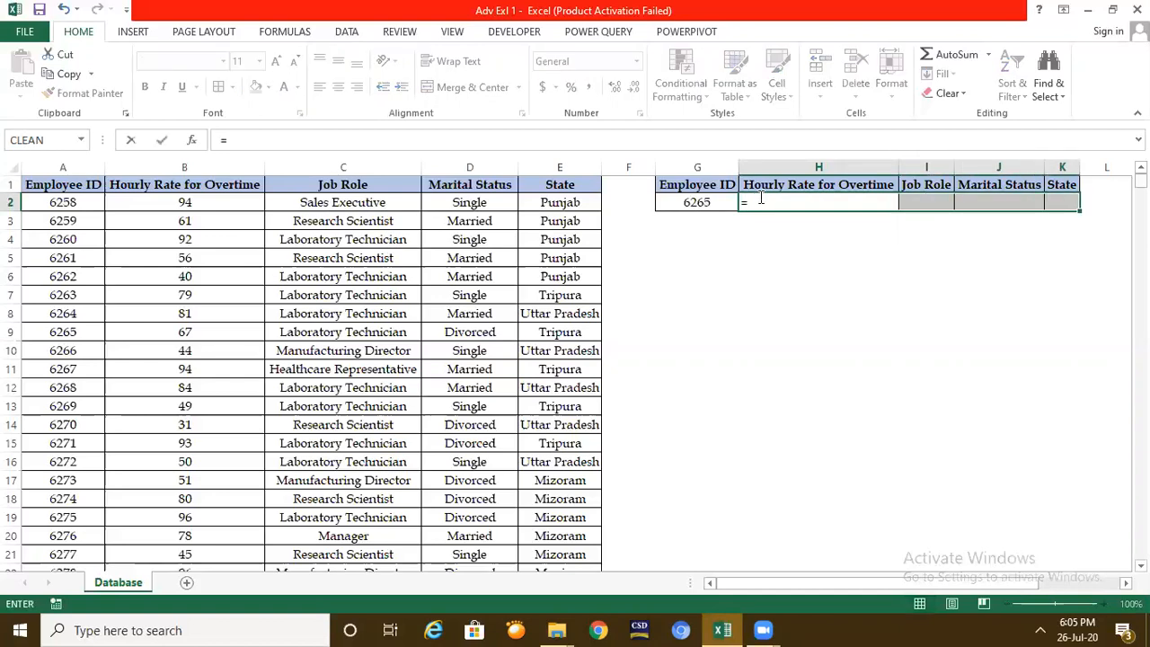
type("v")
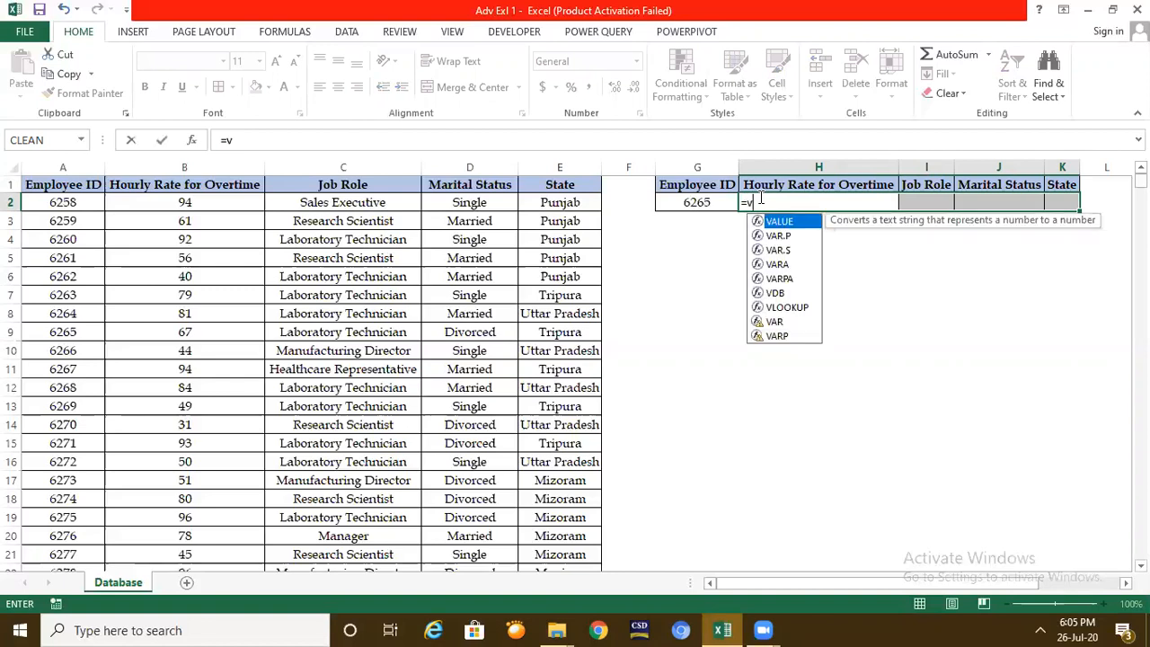
type("l")
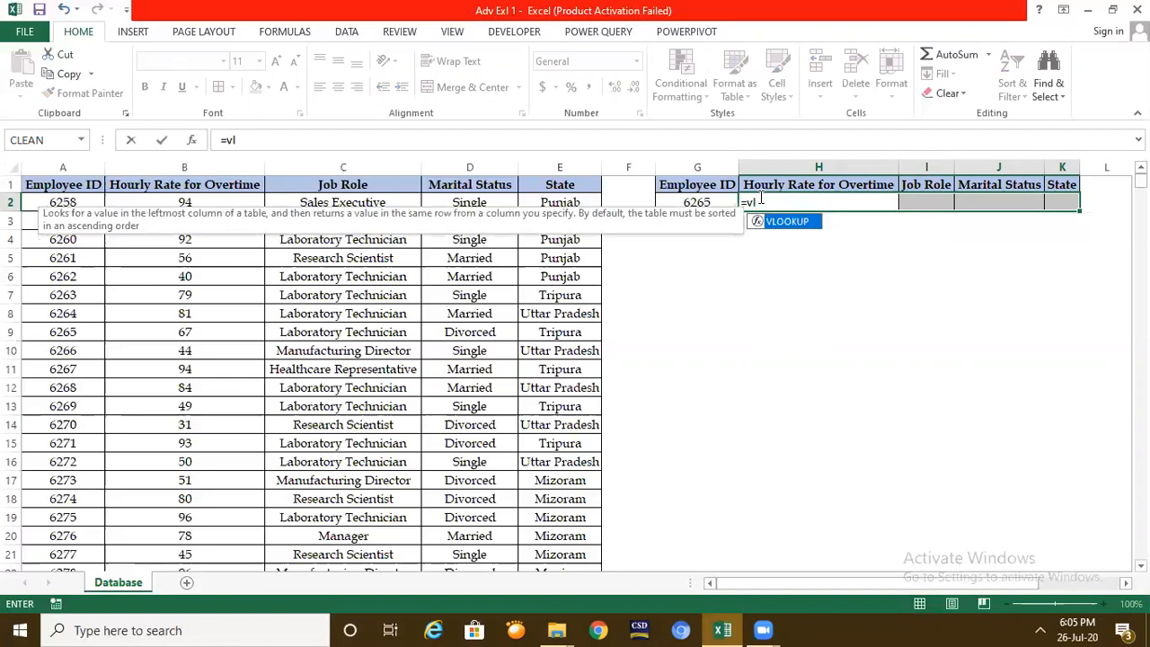
key("Tab")
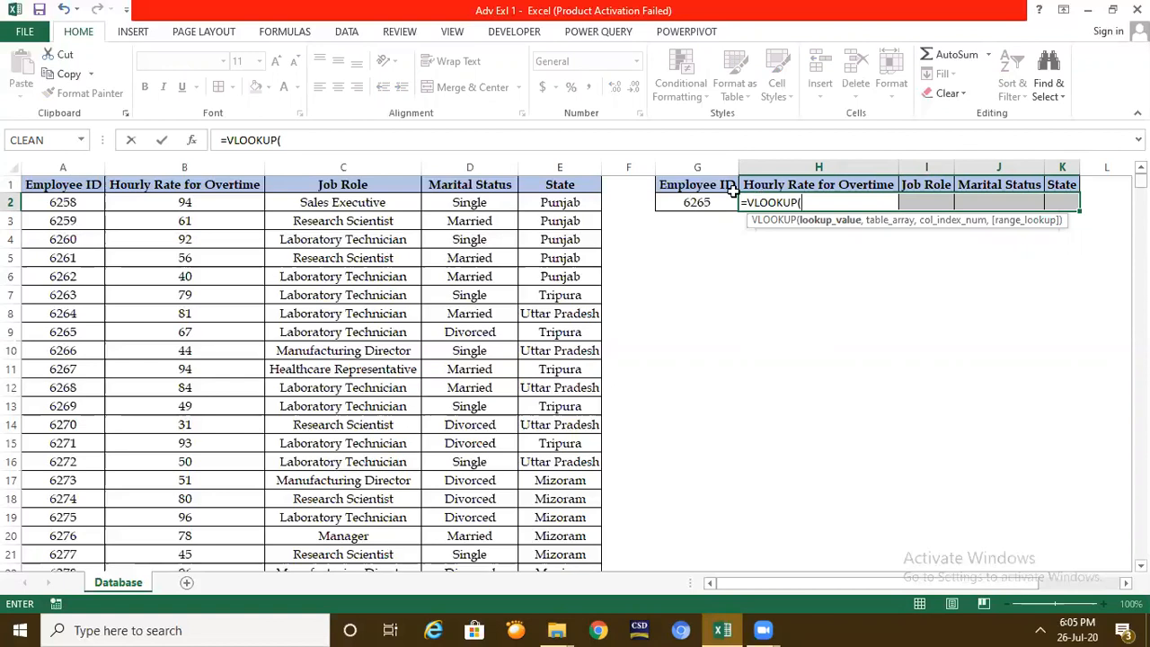
left_click(690, 202)
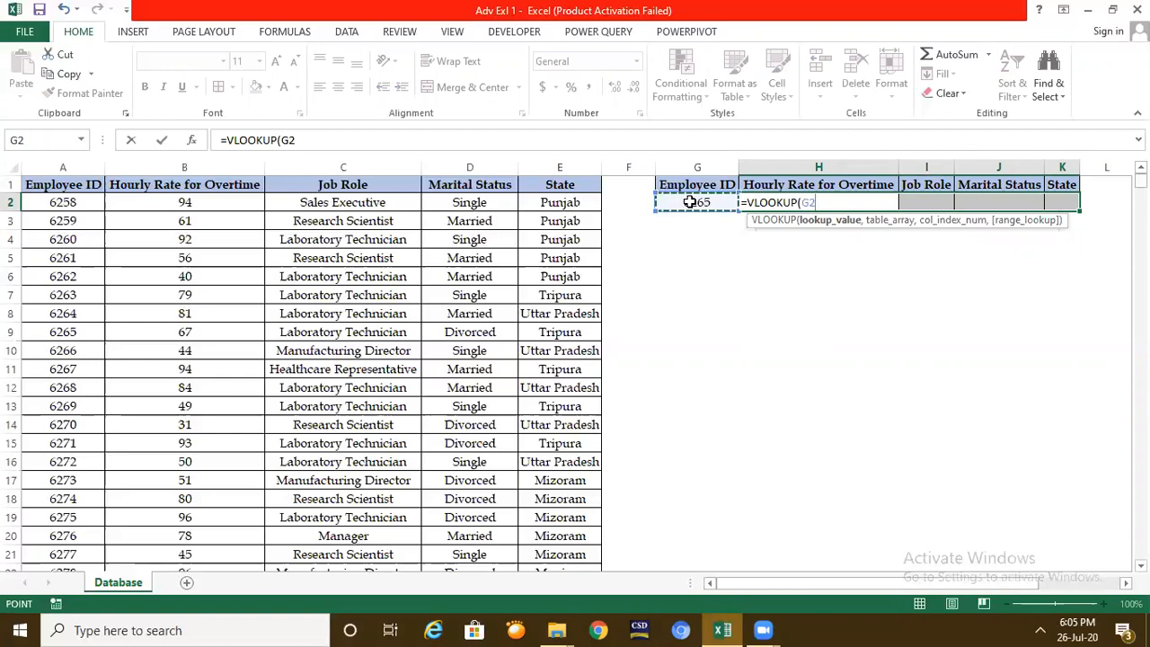
type(",")
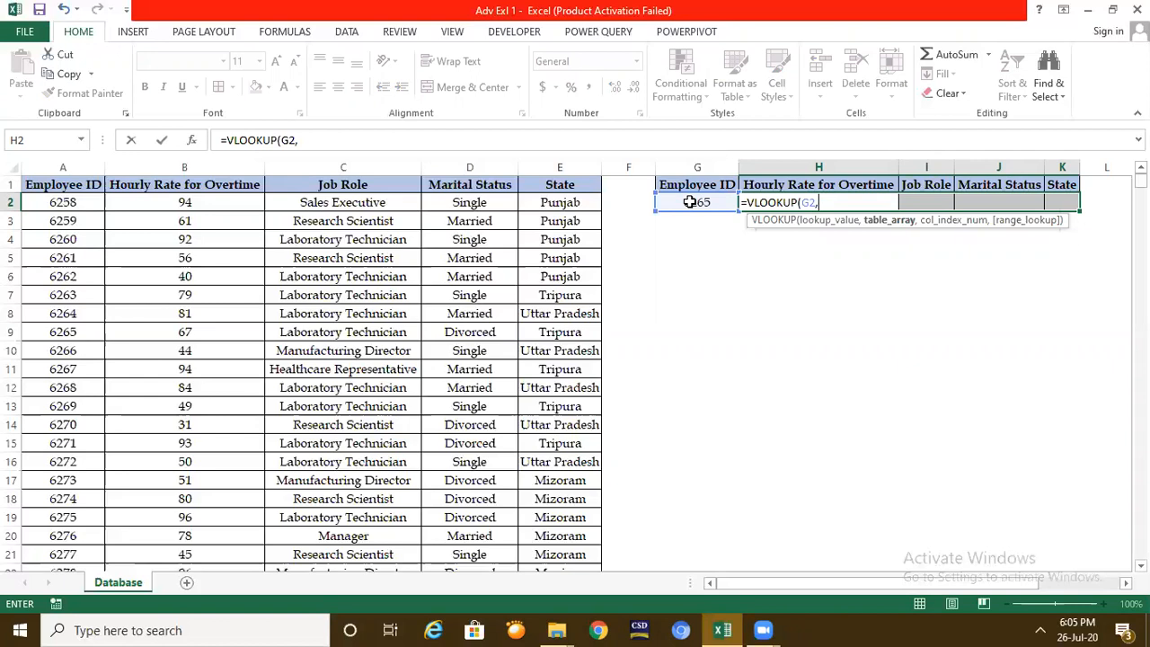
Step: Set the VLOOKUP's table array to the employee data in A1:E28
left_click(80, 186)
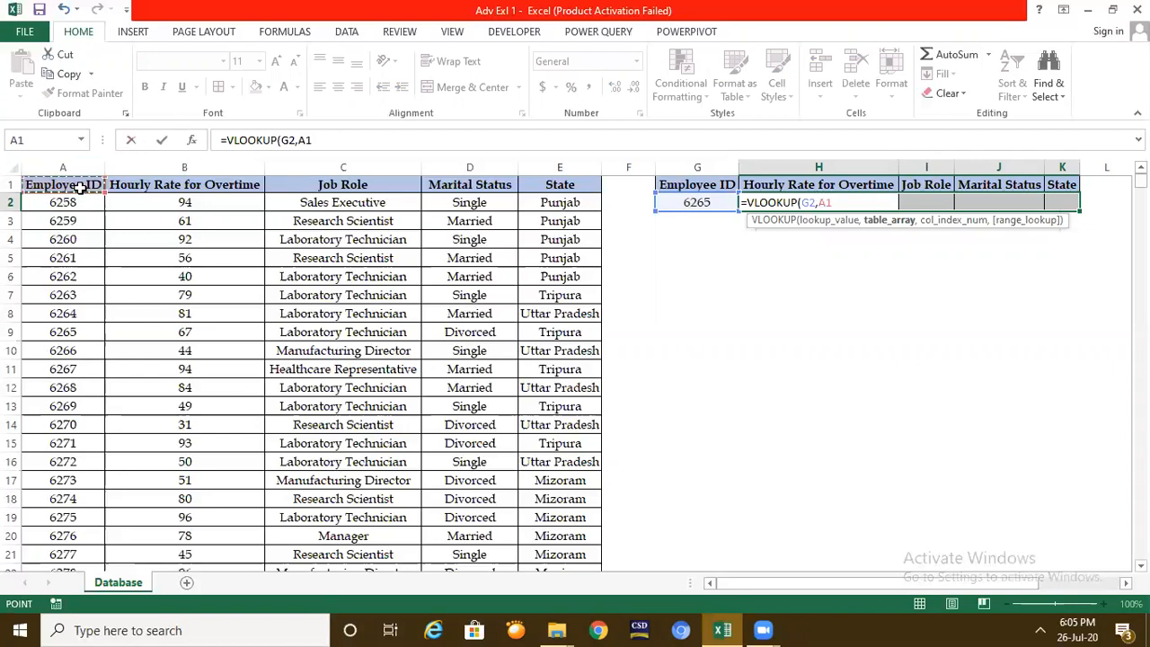
key("shift+Right")
key("shift+Right")
key("shift+Right")
key("shift+Right")
key("ctrl+shift+Down")
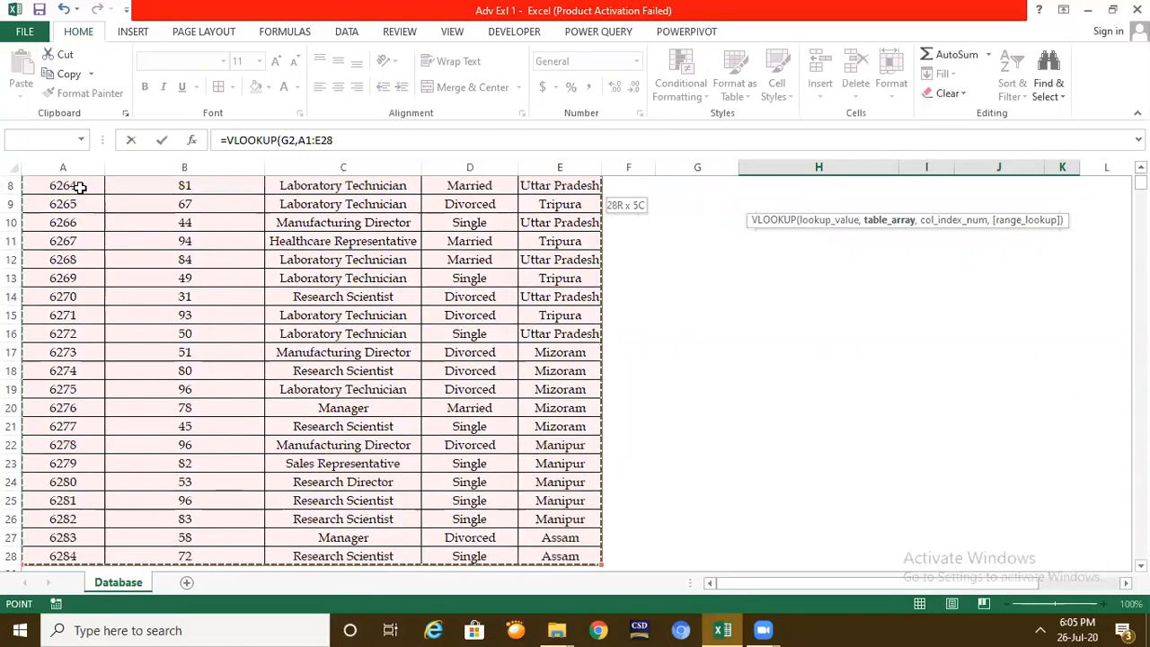
type(",")
key("Up")
key("BackSpace")
key("BackSpace")
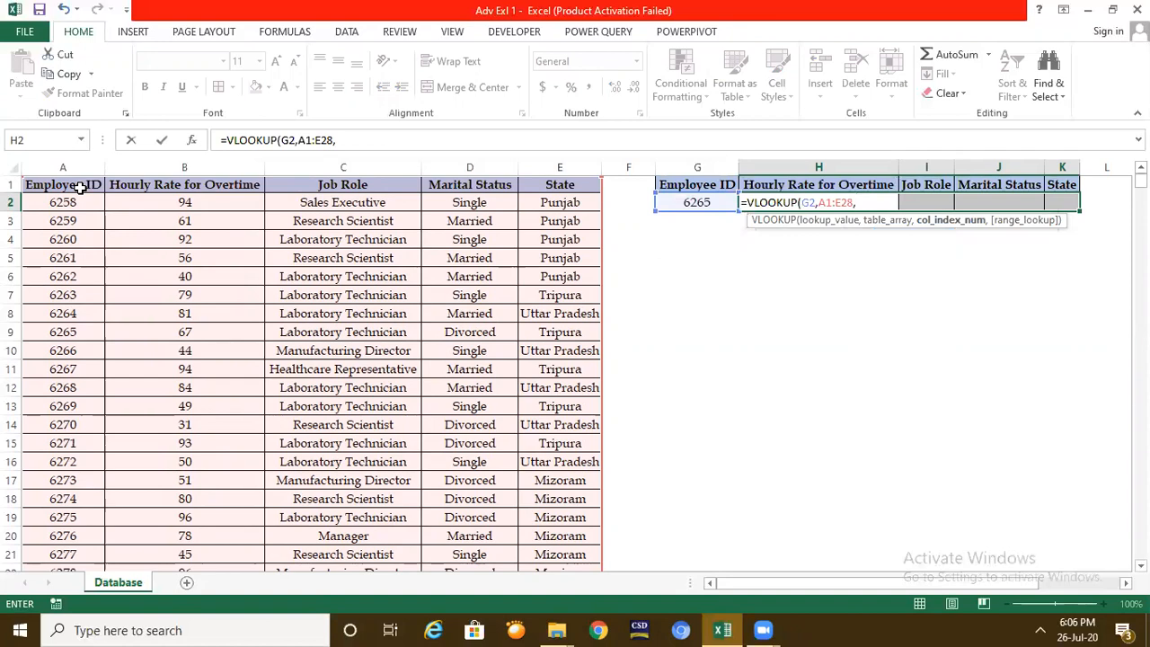
type("4")
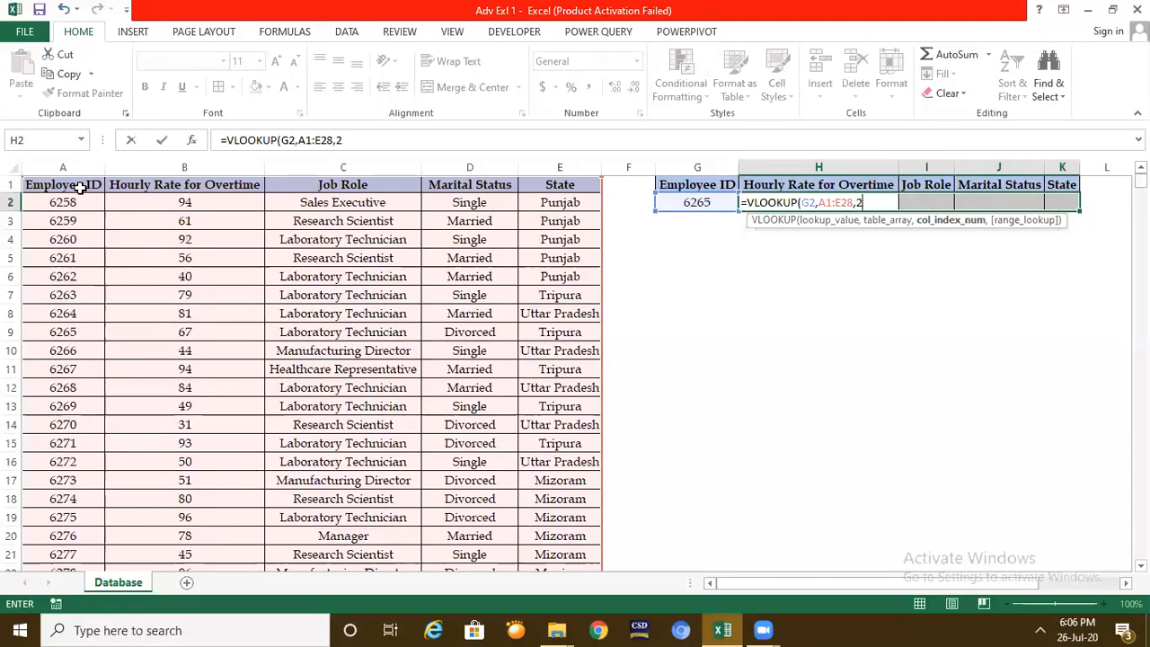
type("6")
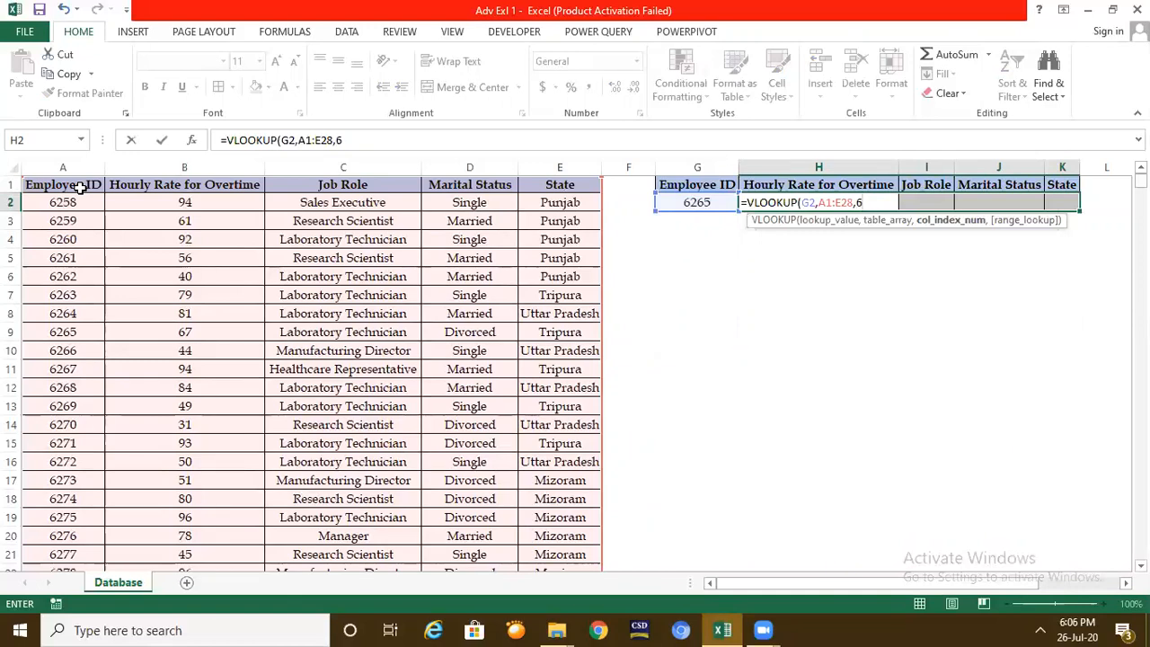
key("BackSpace")
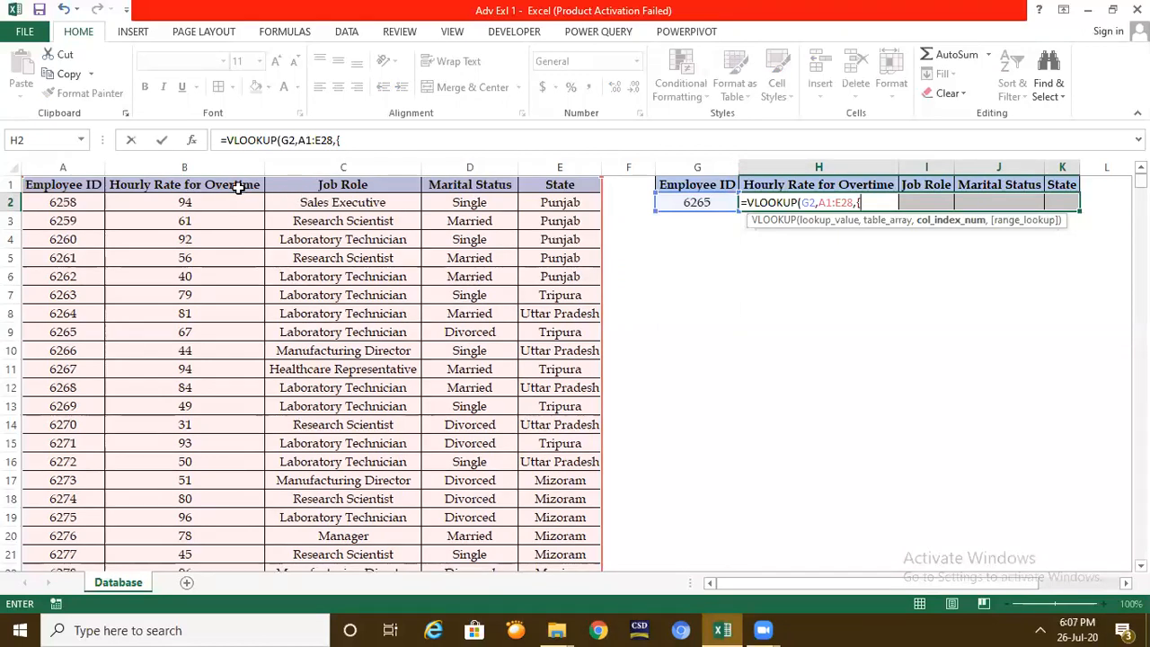
Step: Complete the VLOOKUP with column index {2,3,4,5} and range lookup 0, and enter it as an array formula in H2:K2
type("2,")
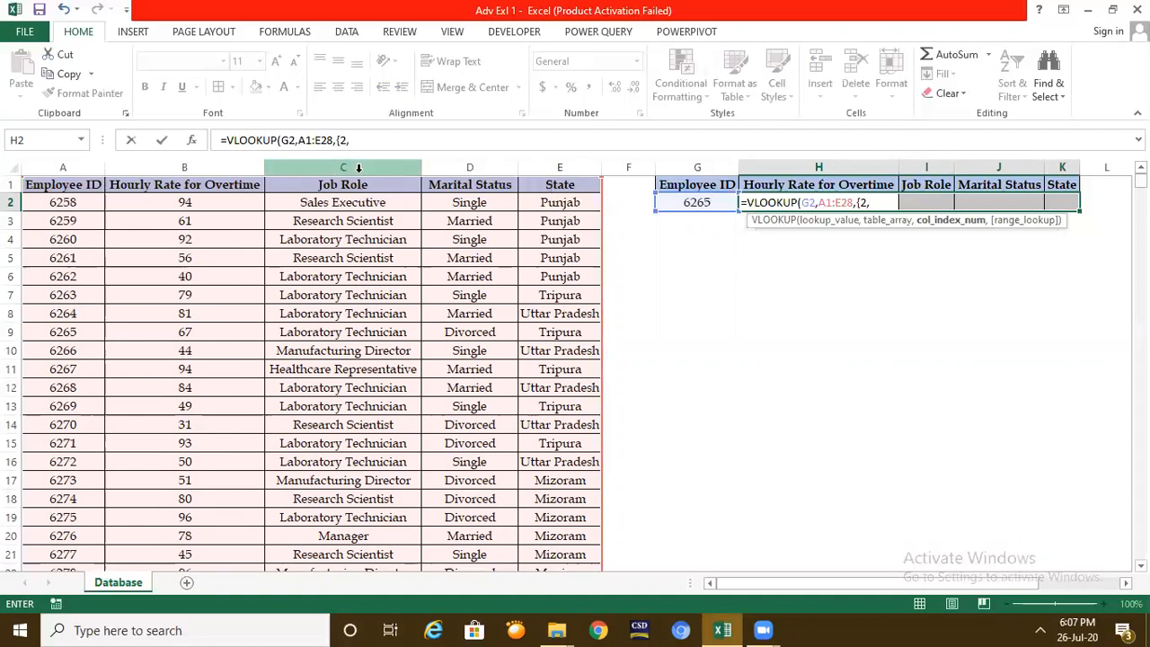
type("3,")
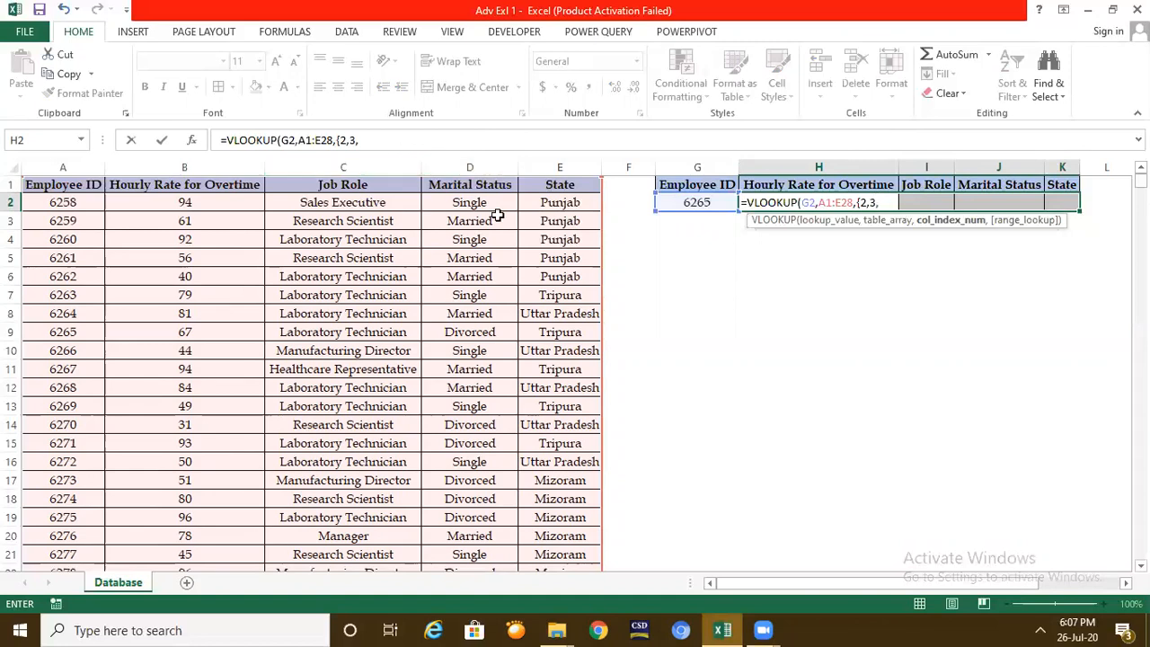
type("4,5}")
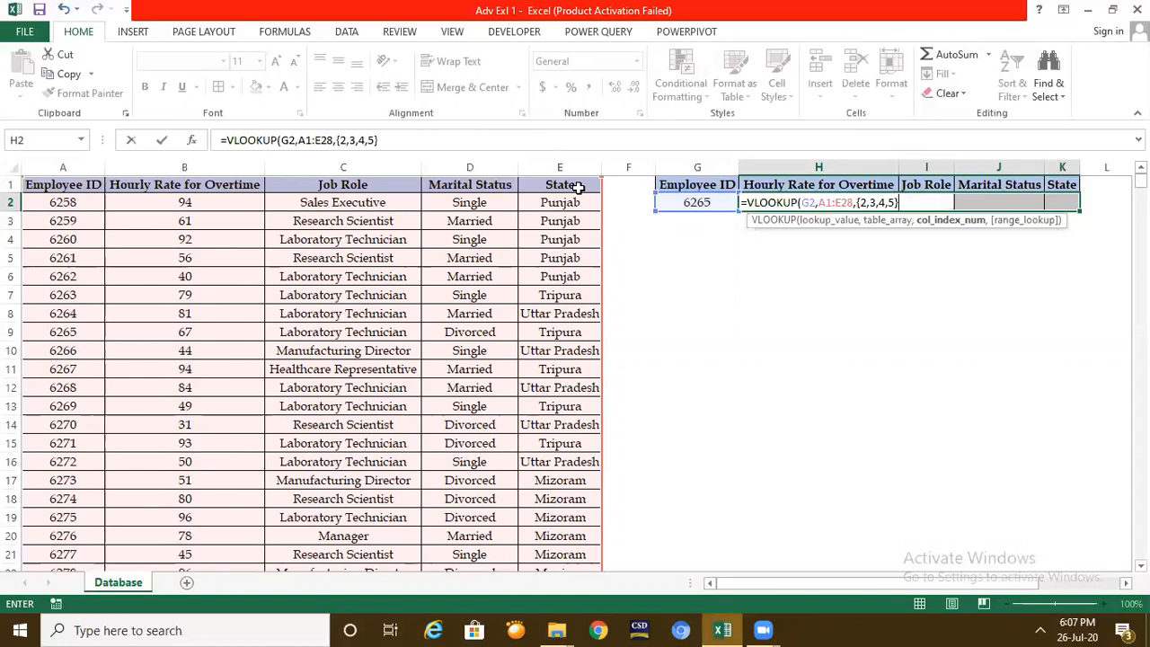
type(",")
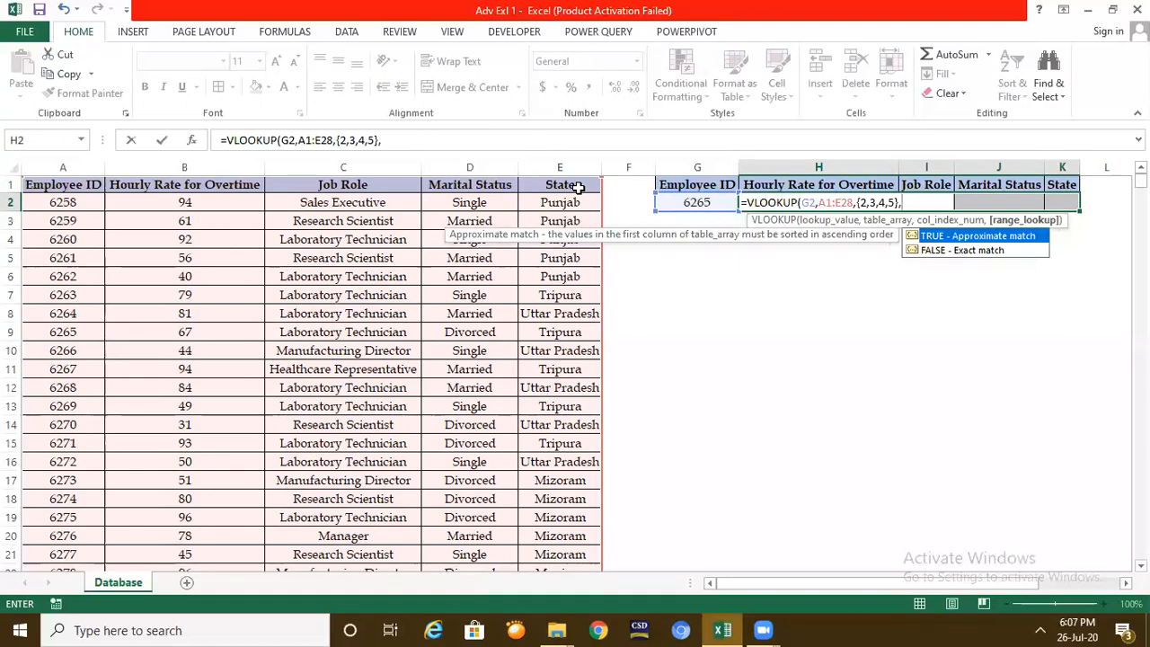
type("0")
type(")")
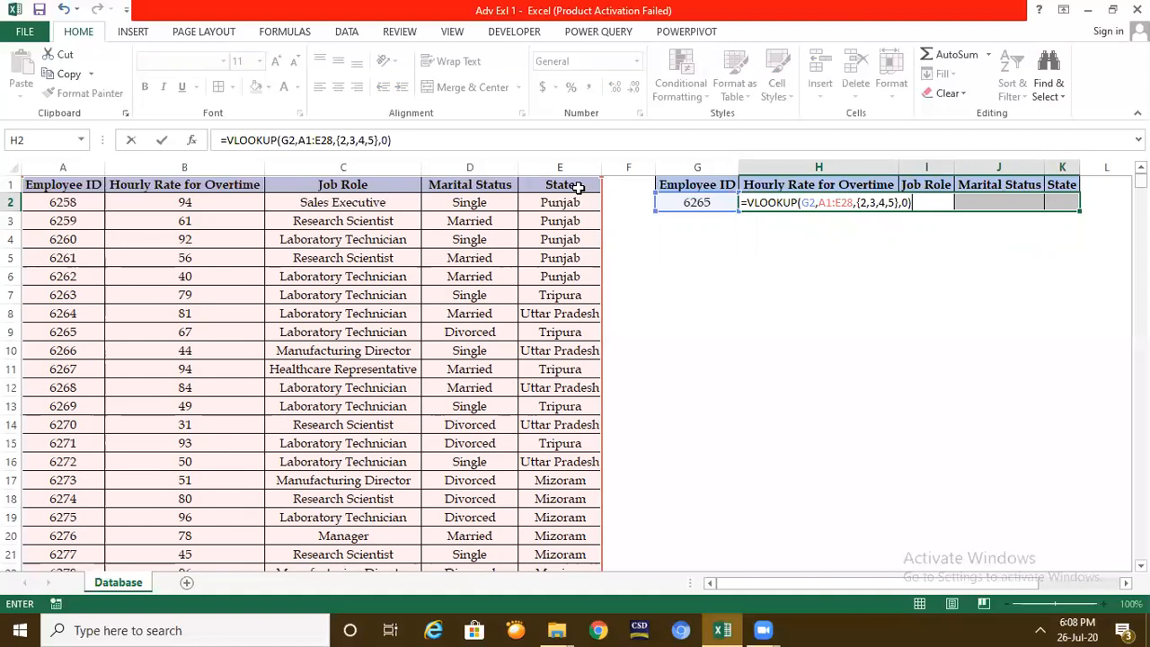
key("ctrl+shift+Return")
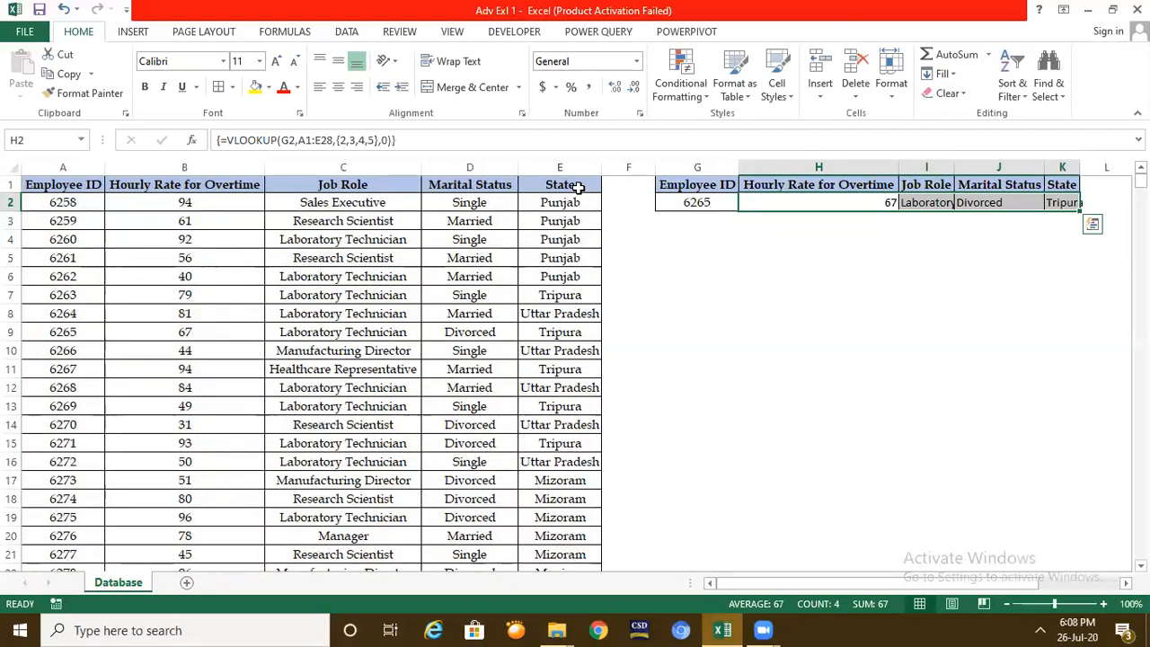
key("Up")
key("Down")
key("shift+Right")
key("shift+Right")
key("shift+Right")
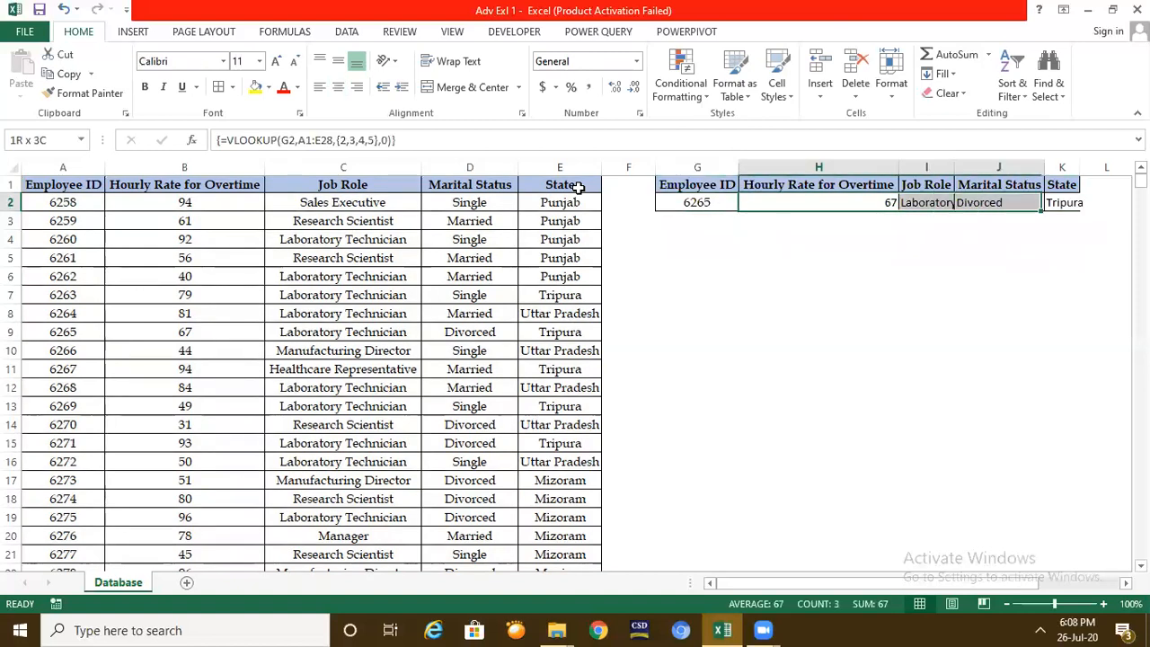
Step: Copy the employee ID from A2 into the lookup cell G2
key("Left")
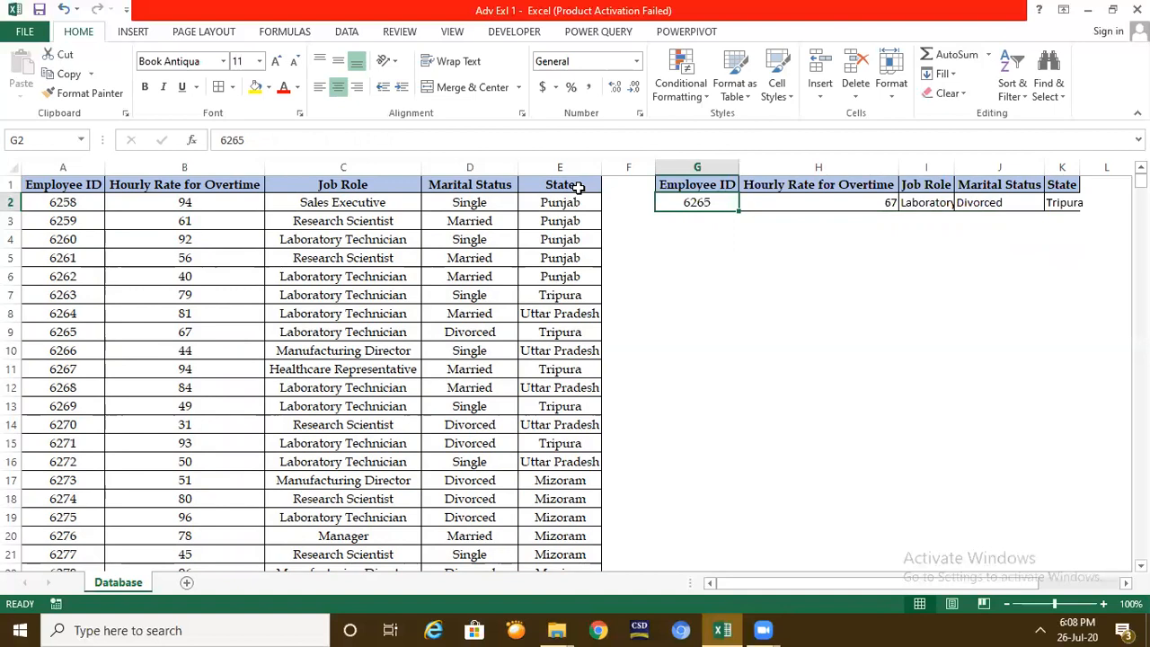
key("Left")
key("Left")
key("Left")
key("Left")
key("Left")
key("Left")
key("Down")
key("Up")
key("ctrl+c")
key("Right")
key("Right")
key("Right")
key("Right")
key("Right")
key("Right")
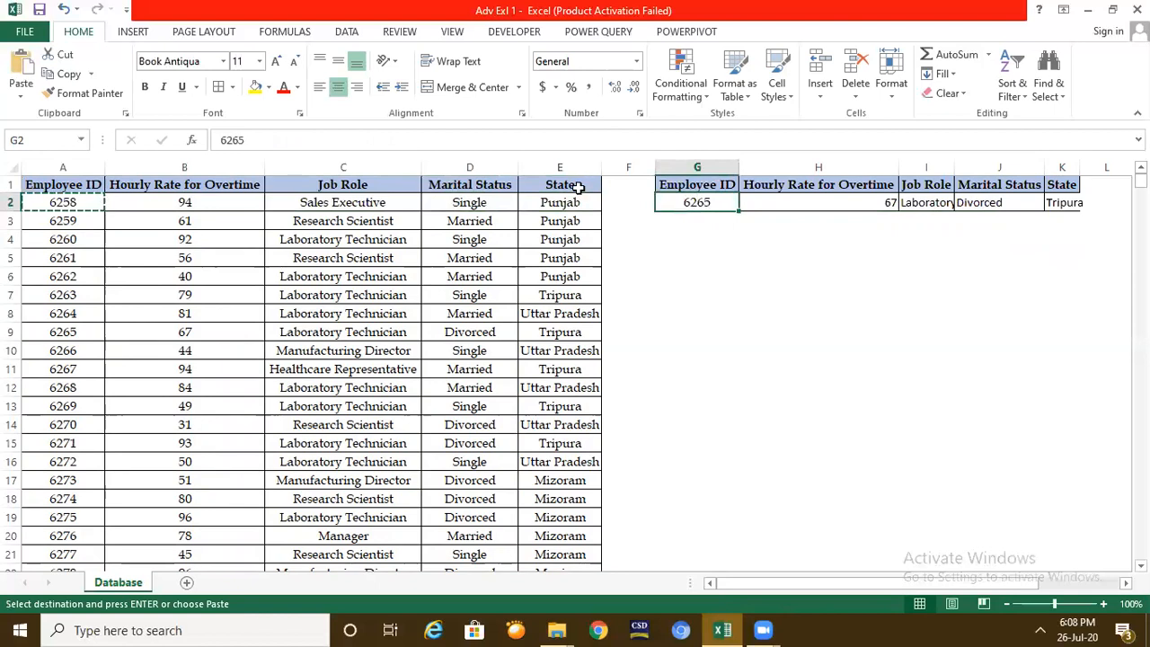
key("ctrl+v")
key("Escape")
Step: Review the details the array formula returns in row 2 for the copied employee ID
key("Right")
key("Right")
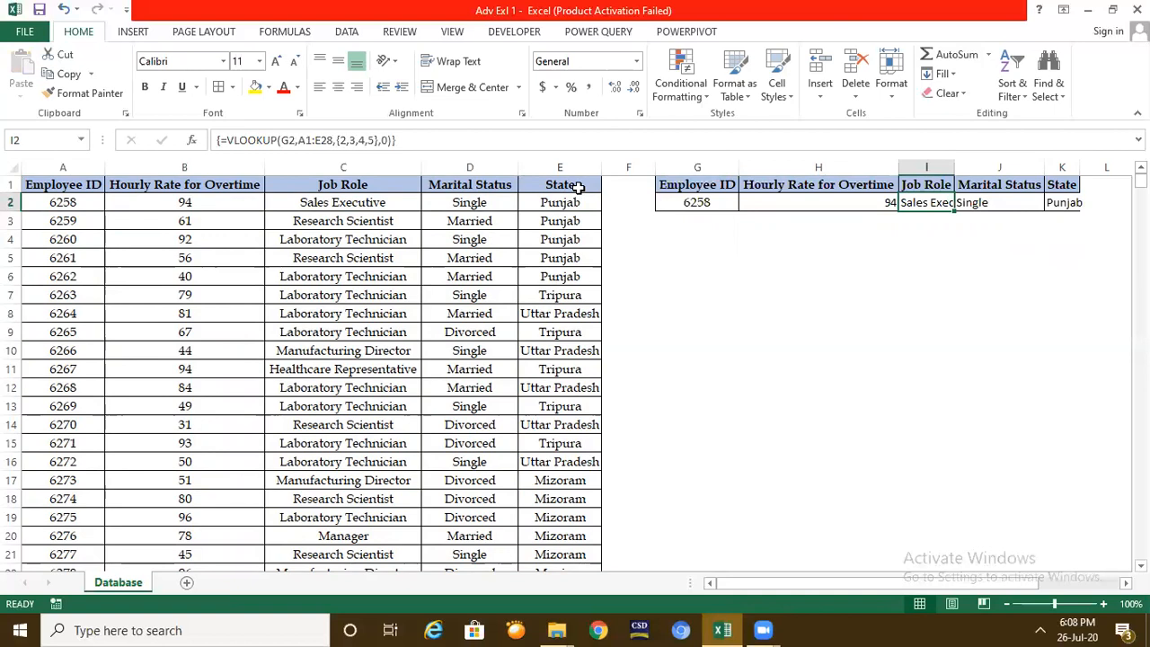
key("Left")
key("Left")
key("Left")
key("Left")
key("Right")
key("Right")
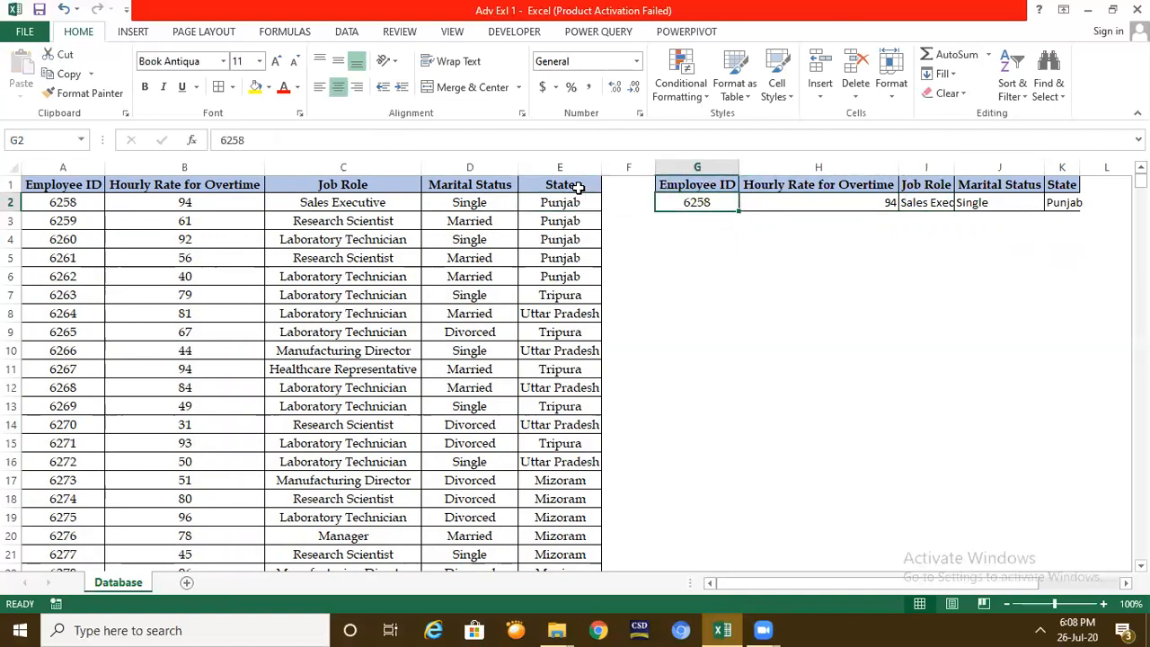
Step: Copy the employee ID from A4 into G3 as a second lookup value
key("Down")
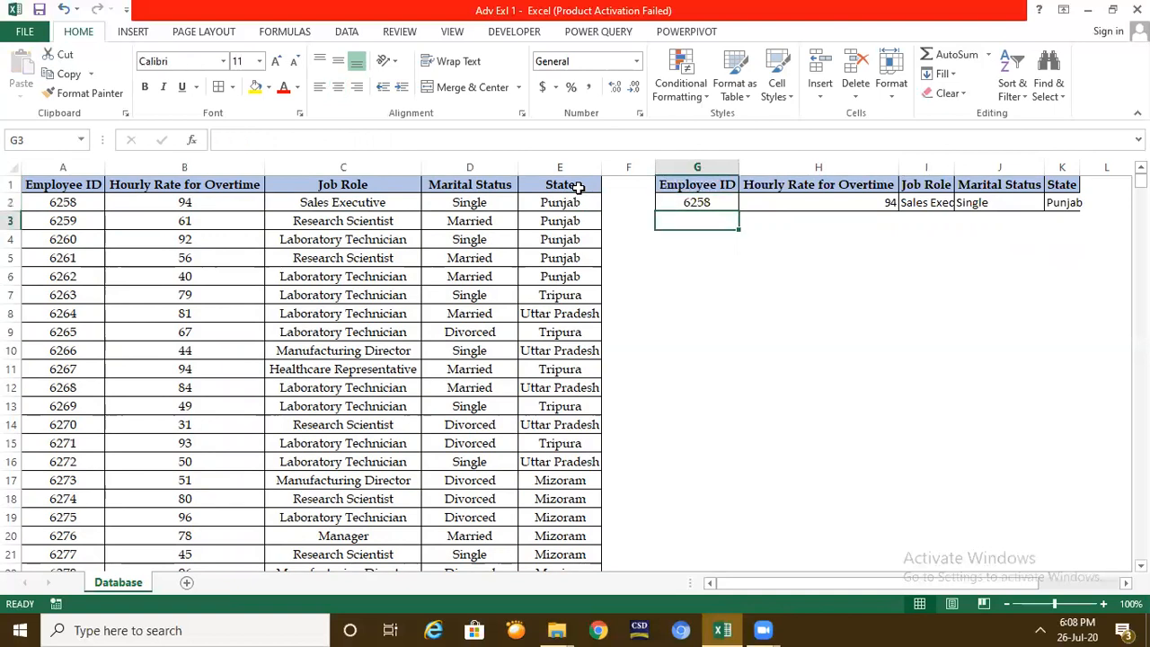
key("Left")
key("Left")
key("Left")
key("Left")
key("Left")
key("Left")
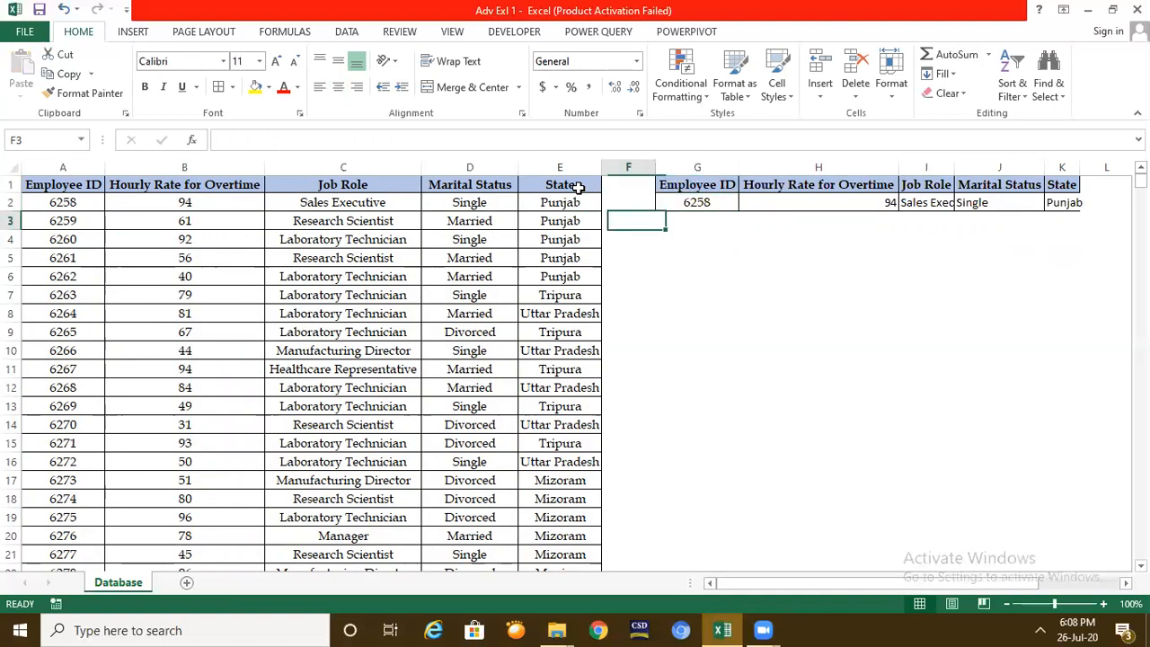
key("Down")
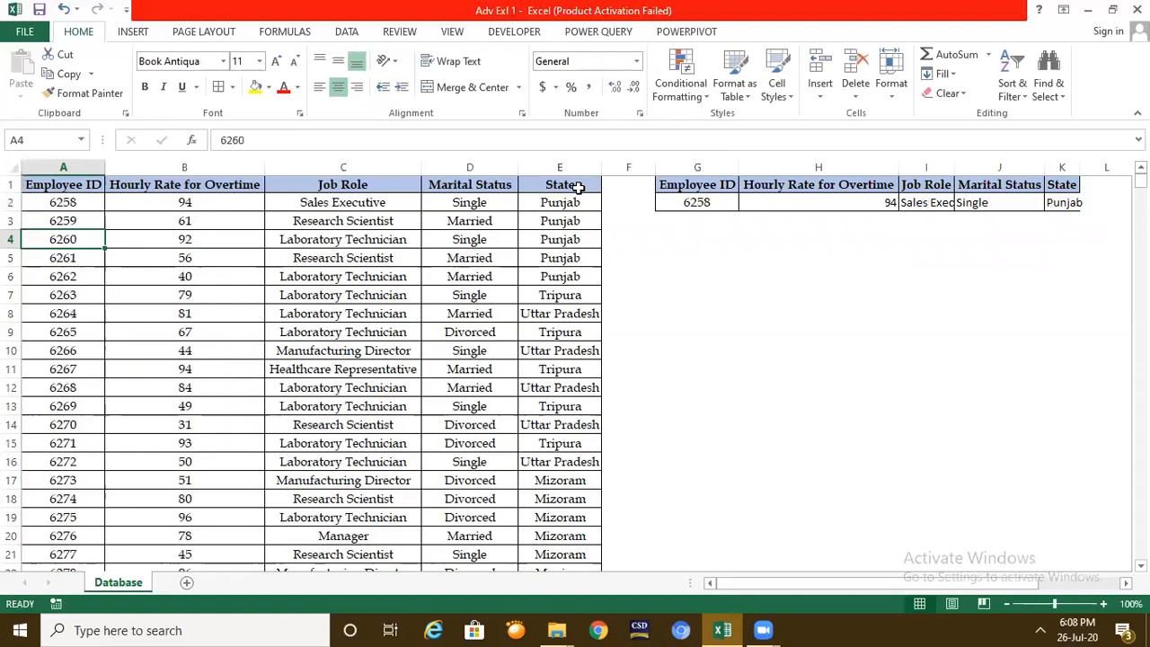
key("ctrl+c")
key("Right")
key("Right")
key("Right")
key("Right")
key("Right")
key("Right")
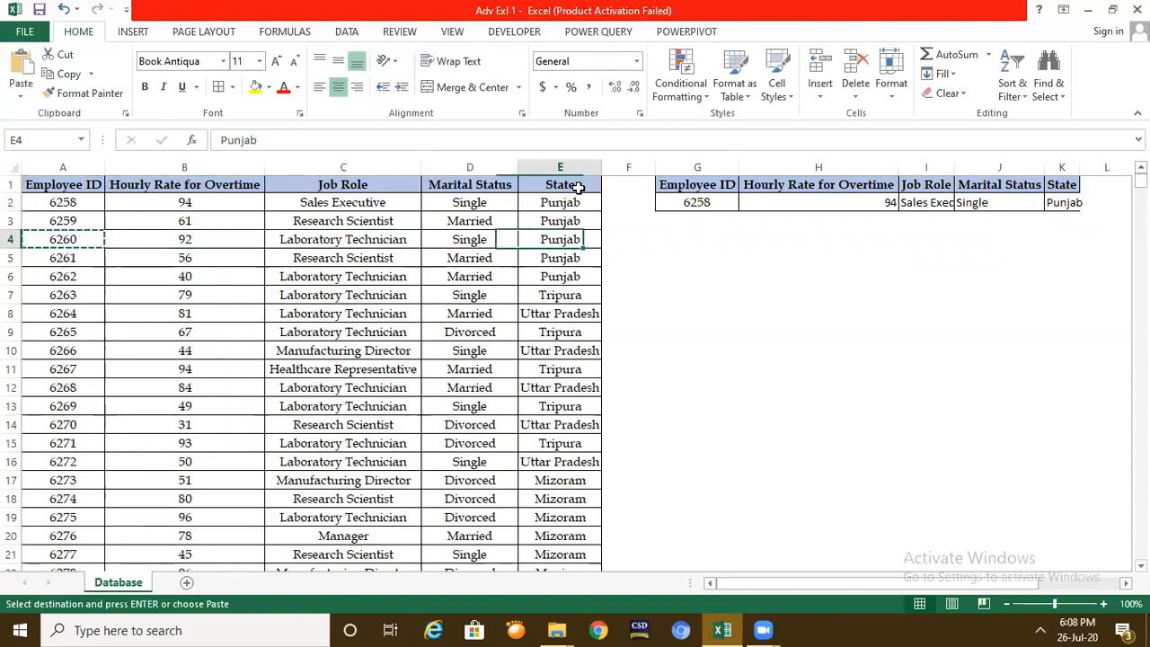
key("Up")
key("ctrl+v")
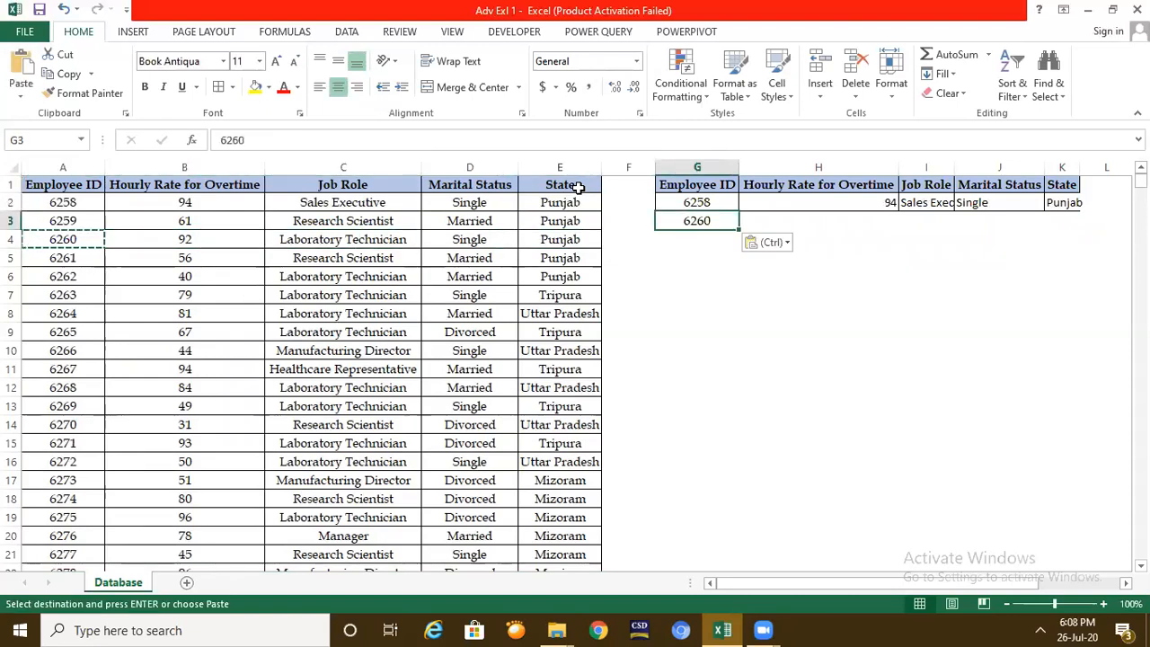
key("Escape")
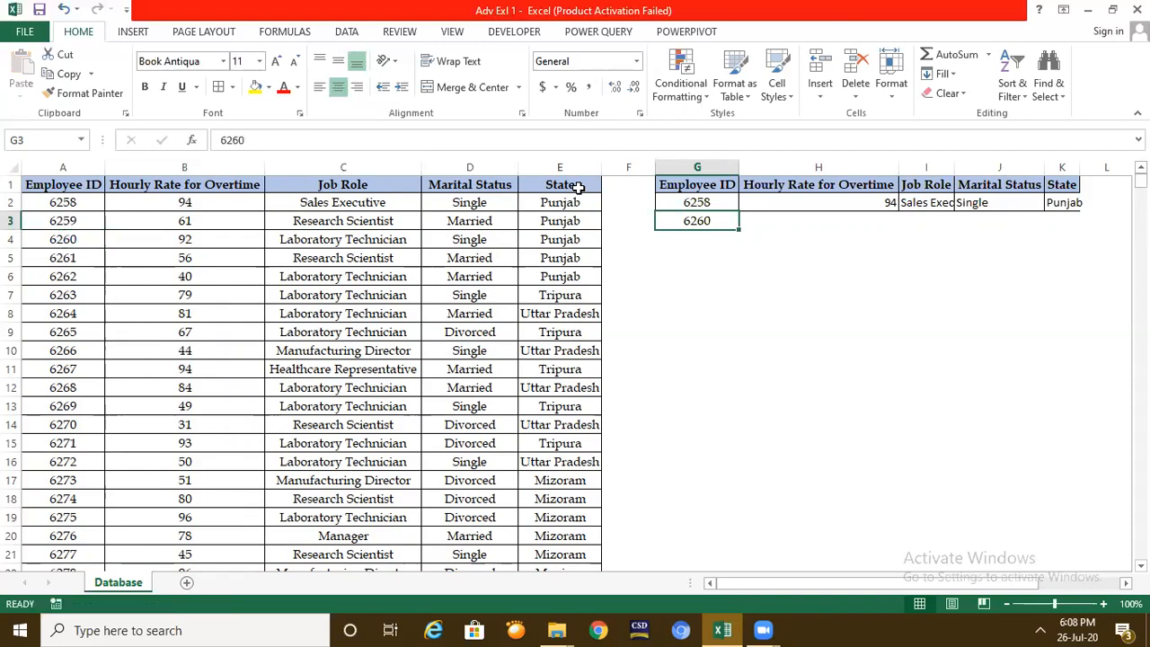
Step: Fill the VLOOKUP array formula from H2:K2 down into H3:K3 for the second employee ID
key("Right")
key("Up")
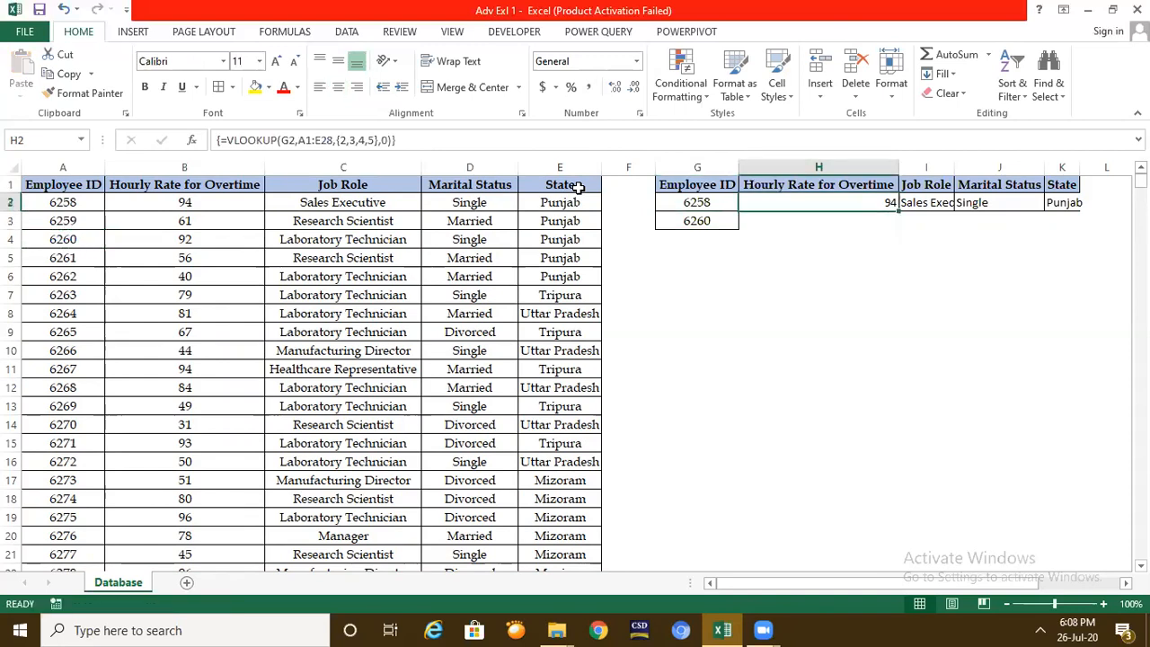
key("shift+Right")
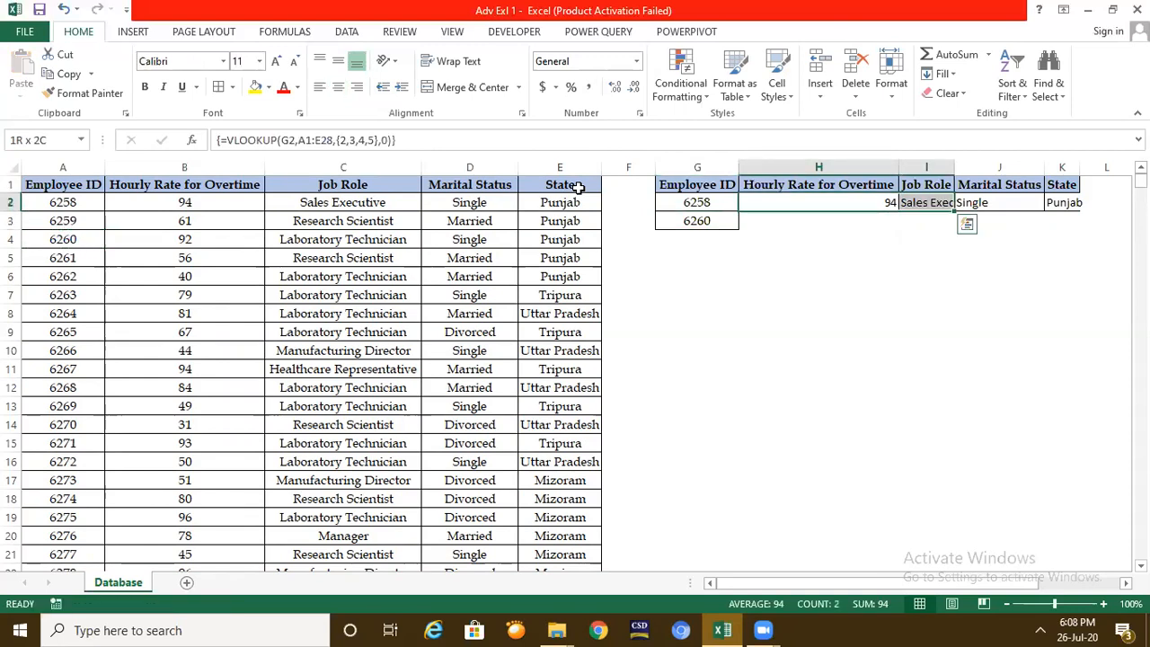
key("shift+Right")
key("shift+Right")
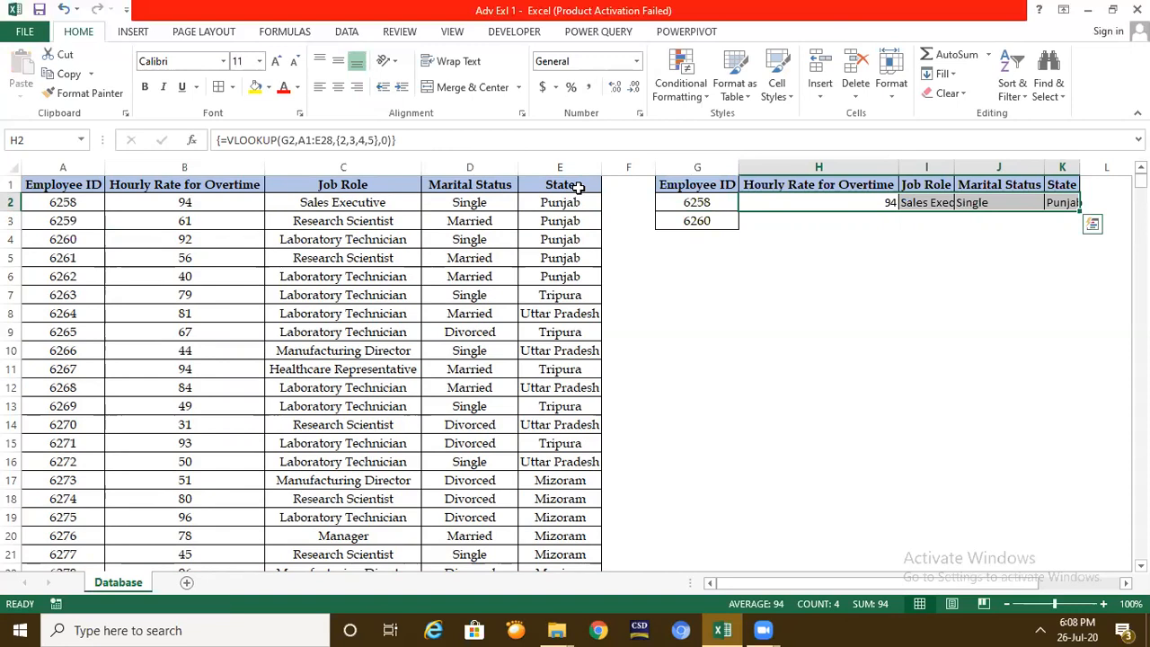
key("shift+Down")
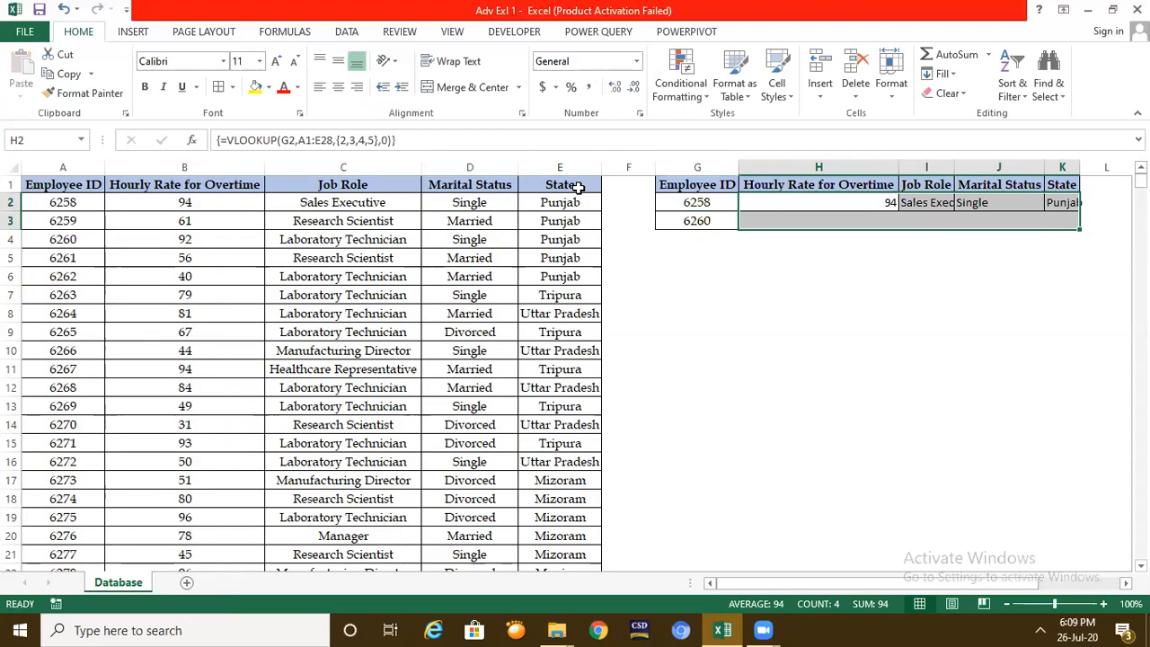
key("ctrl+d")
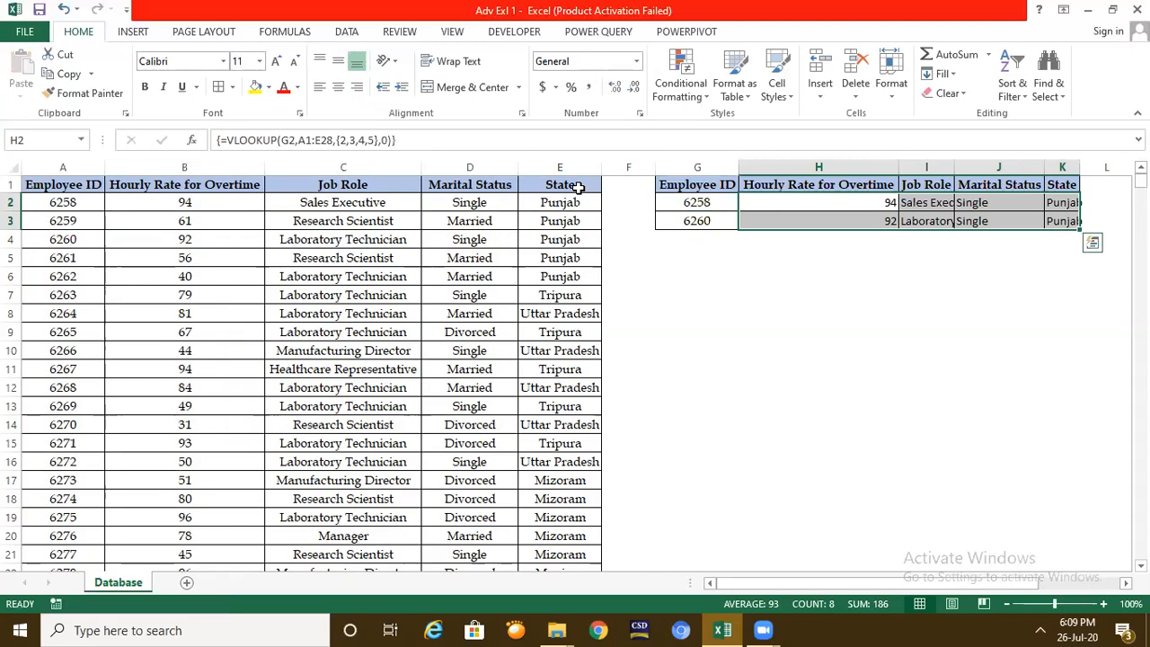
Step: Copy the employee ID from A7 into G4 as a third lookup value
key("Left")
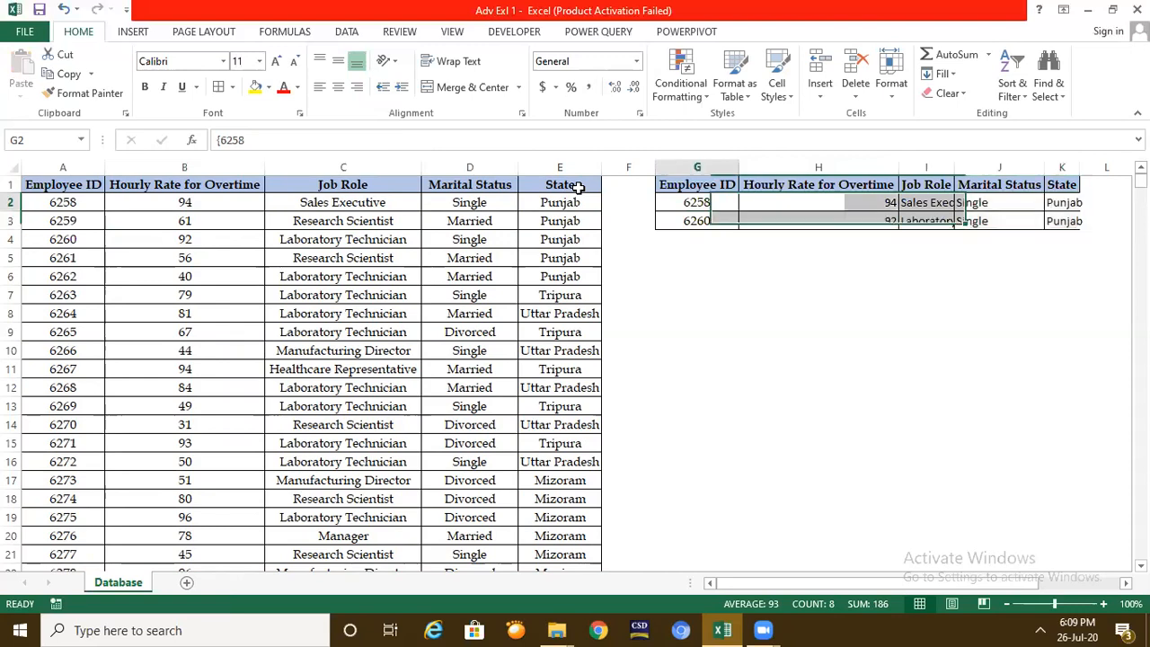
key("Home")
key("Down")
key("Down")
key("Down")
key("Down")
key("Down")
key("ctrl+c")
key("Right")
key("Right")
key("Right")
key("Right")
key("Right")
key("Up")
key("Up")
key("Up")
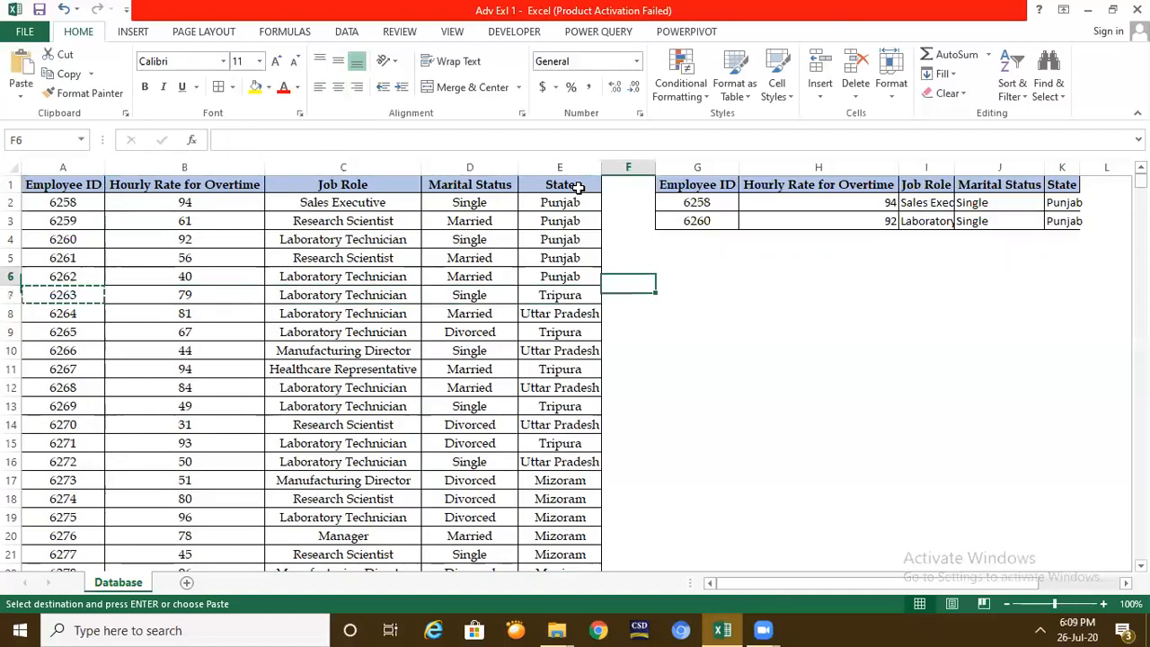
key("Right")
key("ctrl+v")
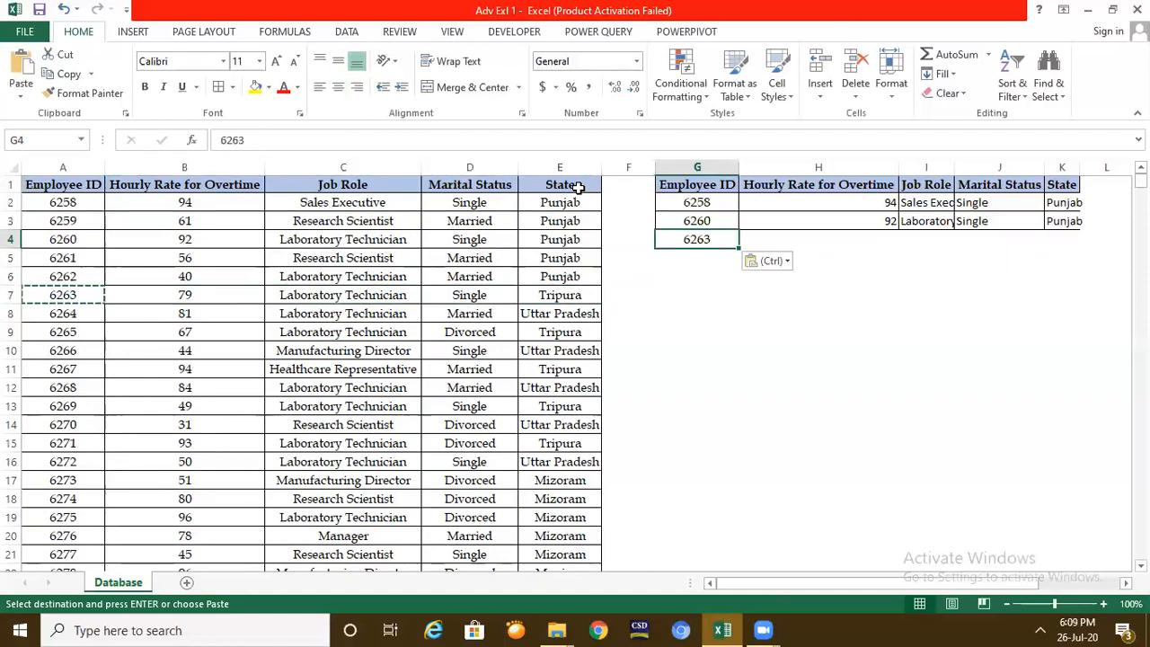
key("Escape")
Step: Fill the VLOOKUP array formula from H2:K2 down through row 4 to cover the third employee ID
key("Right")
key("Up")
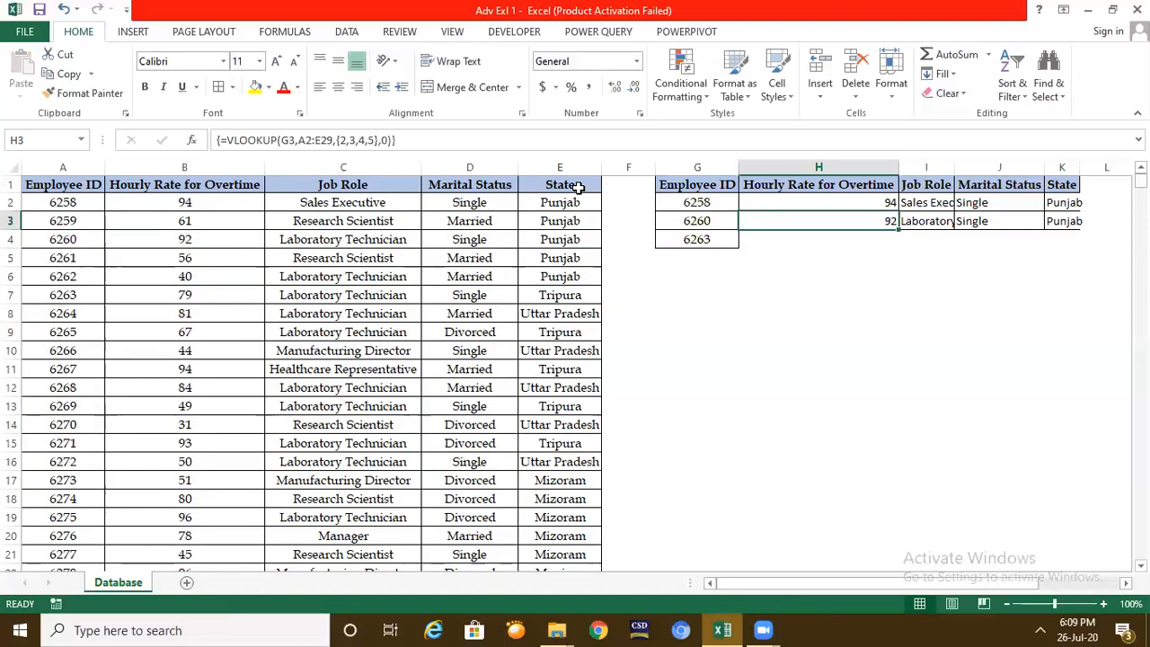
key("Up")
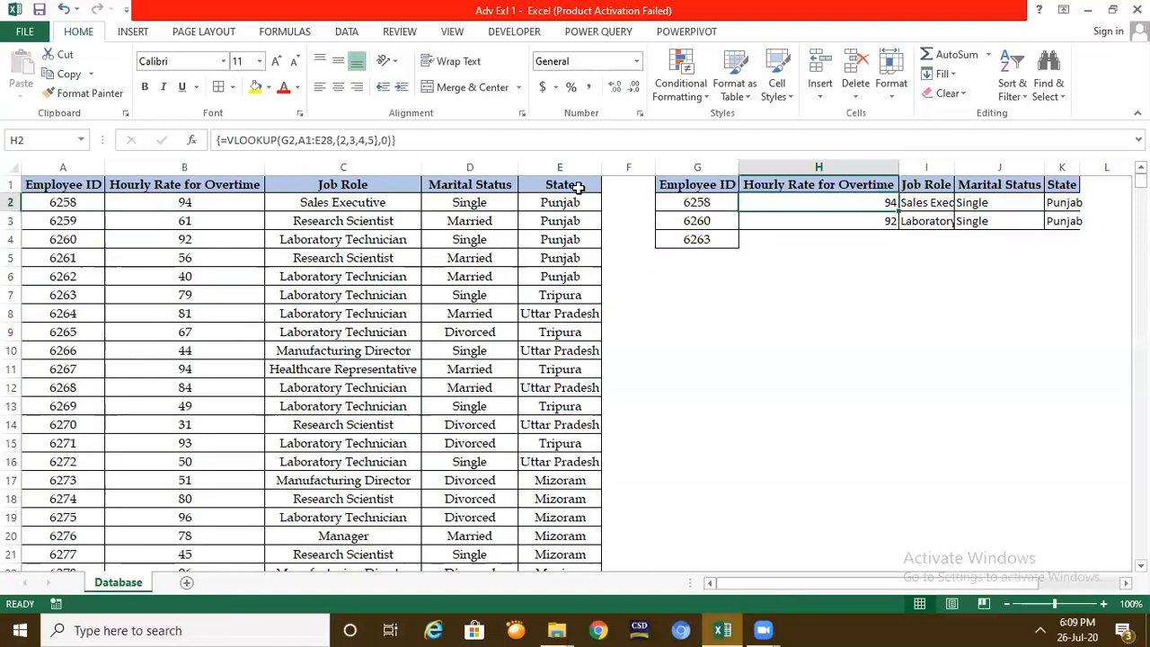
key("shift+Right")
key("shift+Right")
key("shift+Right")
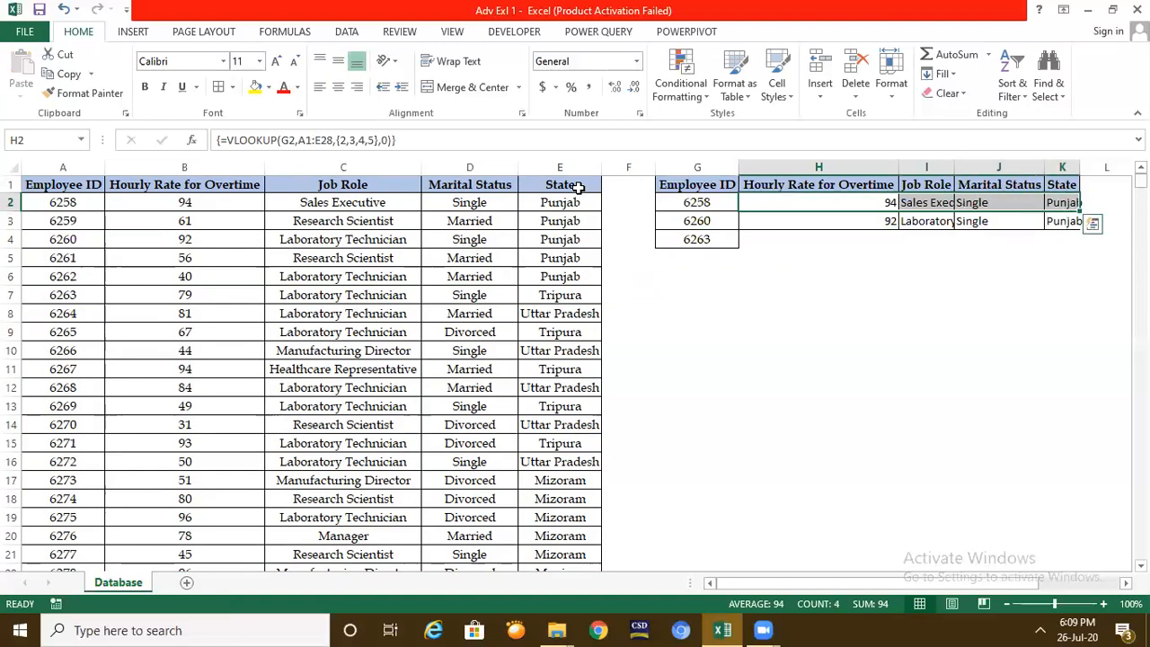
key("shift+Down")
key("shift+Down")
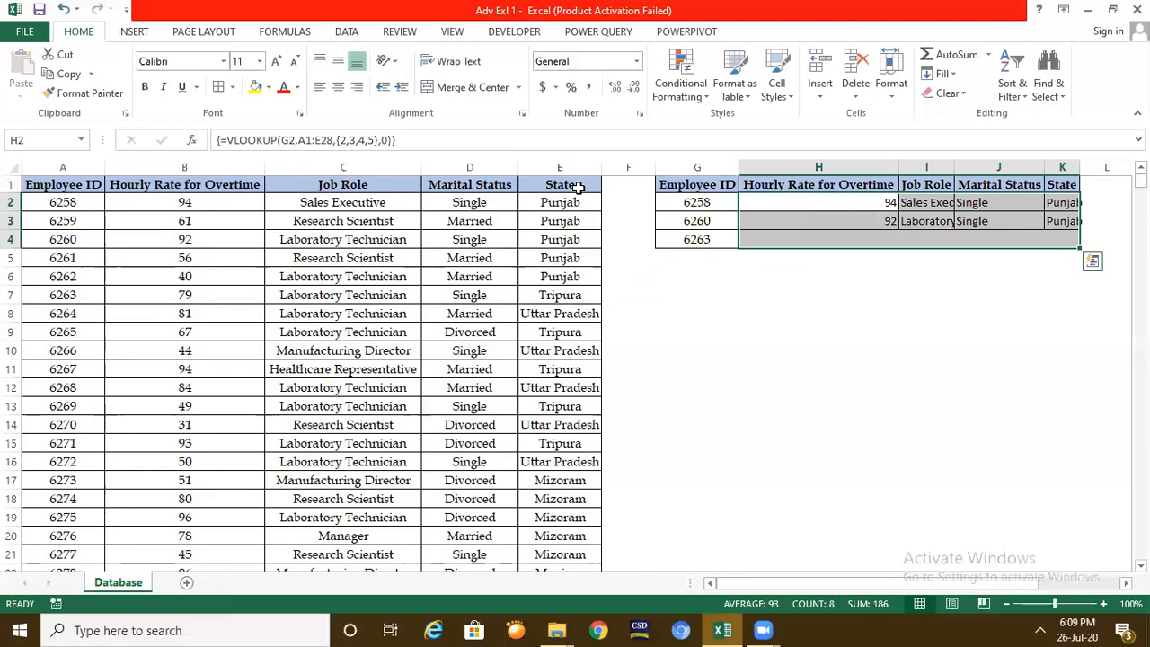
key("ctrl+d")
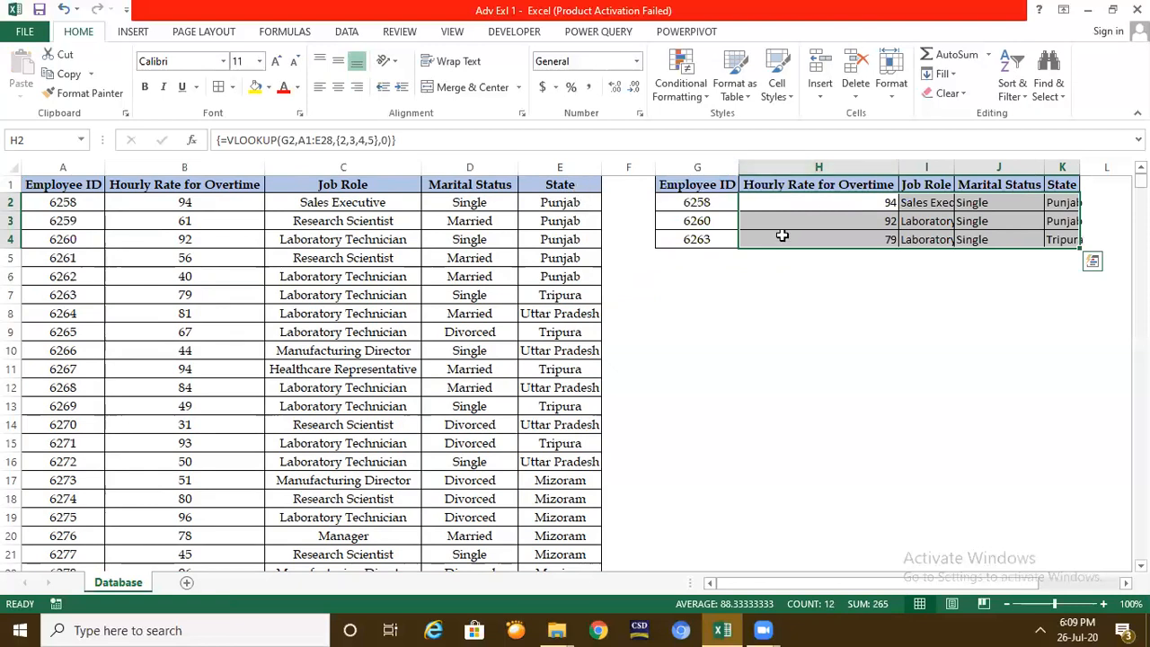
Step: Replace the lookup value in G3 with the employee ID listed in A8
left_click(695, 222)
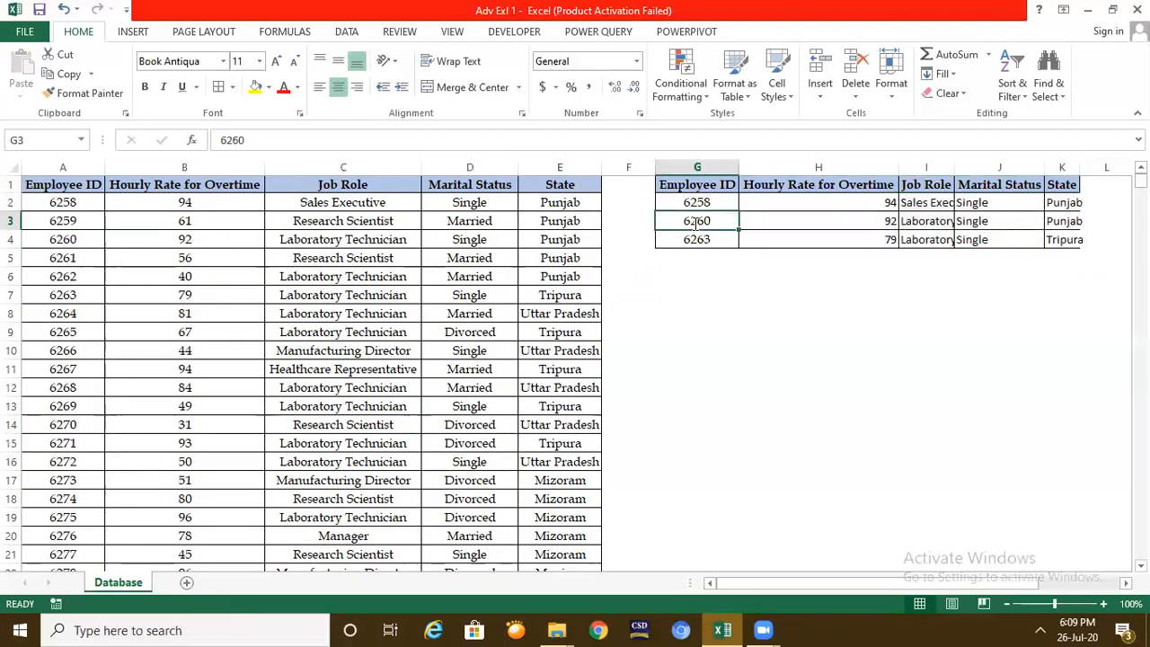
type("6264")
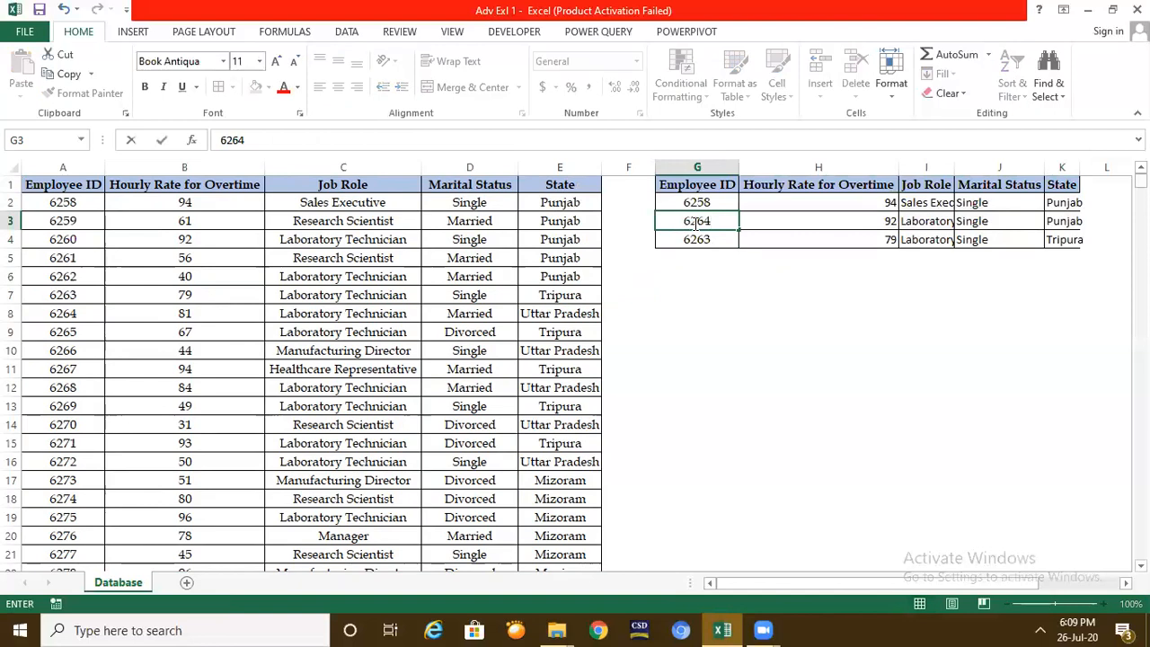
key("Return")
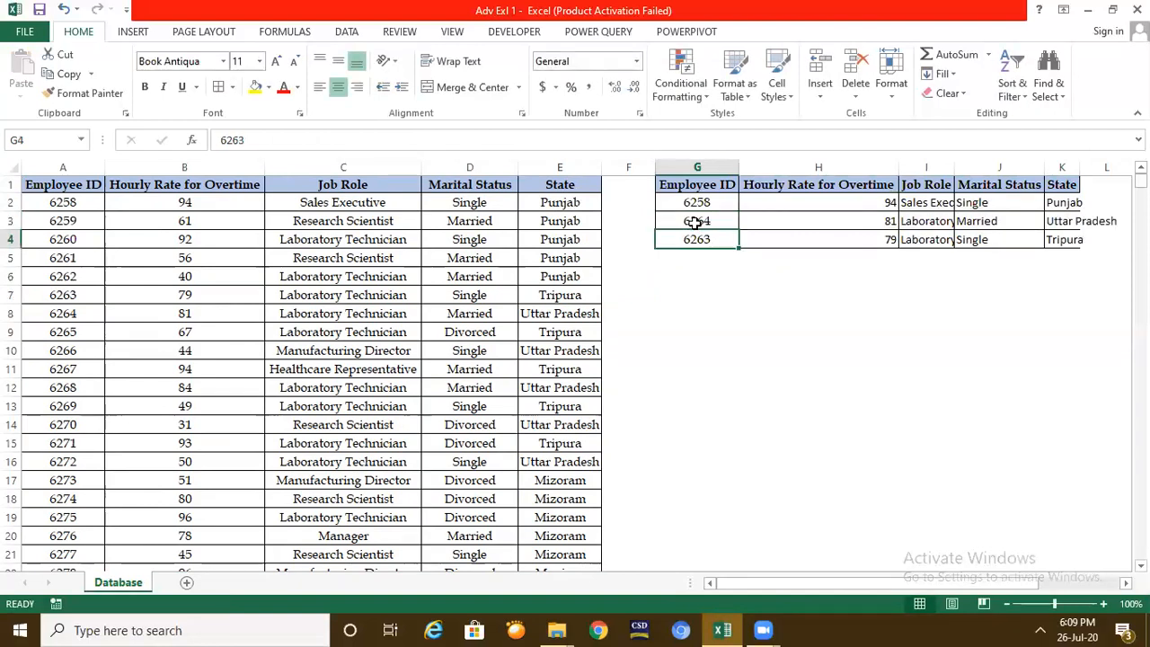